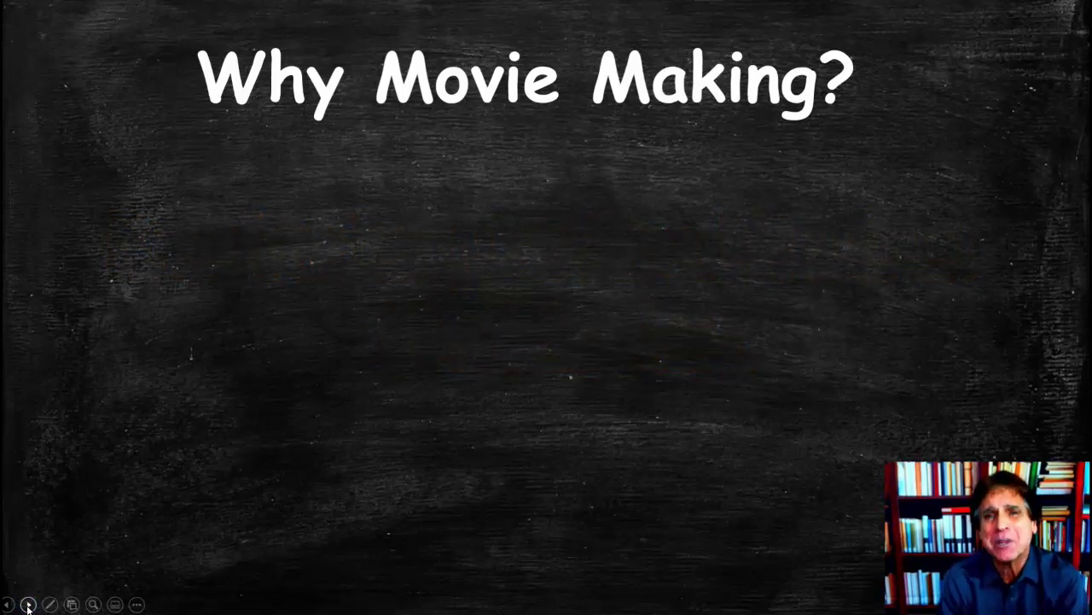
Reveal all five movie-making reasons, Video presence through Reach a larger audience, then advance to the next slide.
{"action": "left_click", "coordinate": [29, 604]}
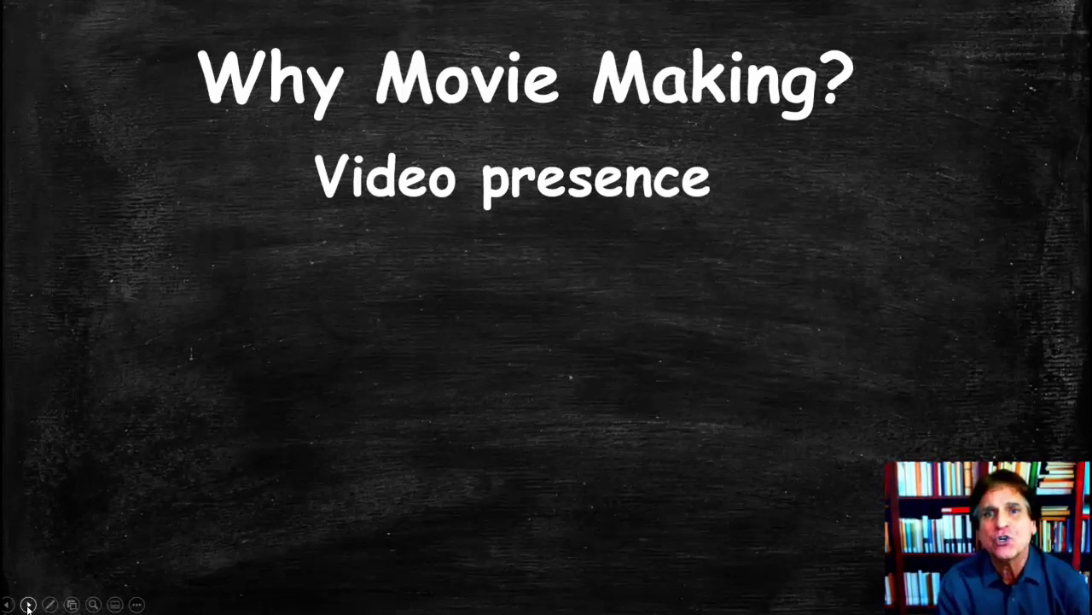
{"action": "left_click", "coordinate": [28, 605]}
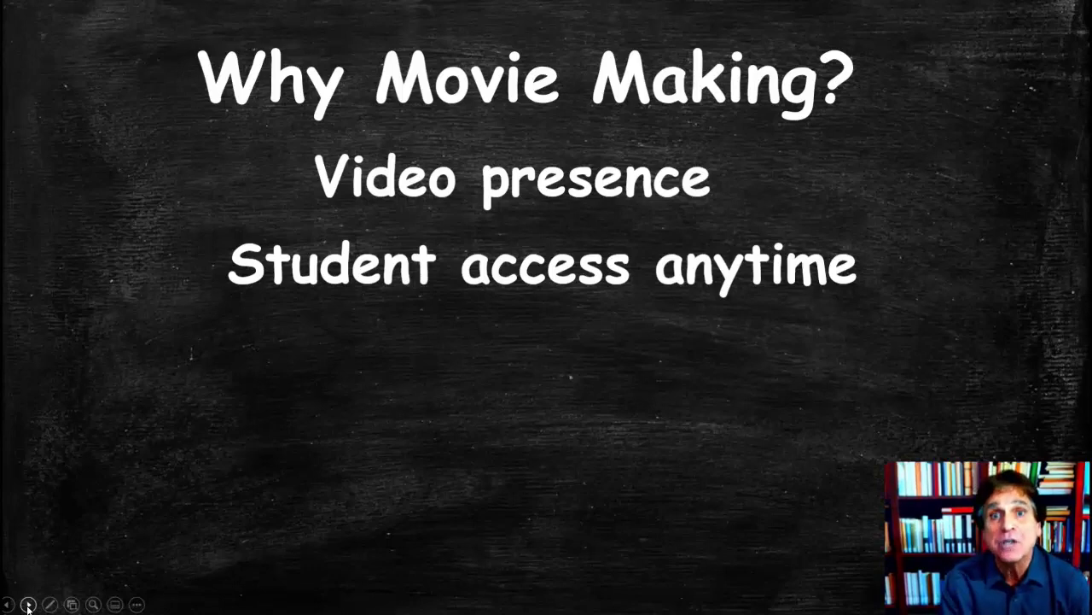
{"action": "left_click", "coordinate": [28, 605]}
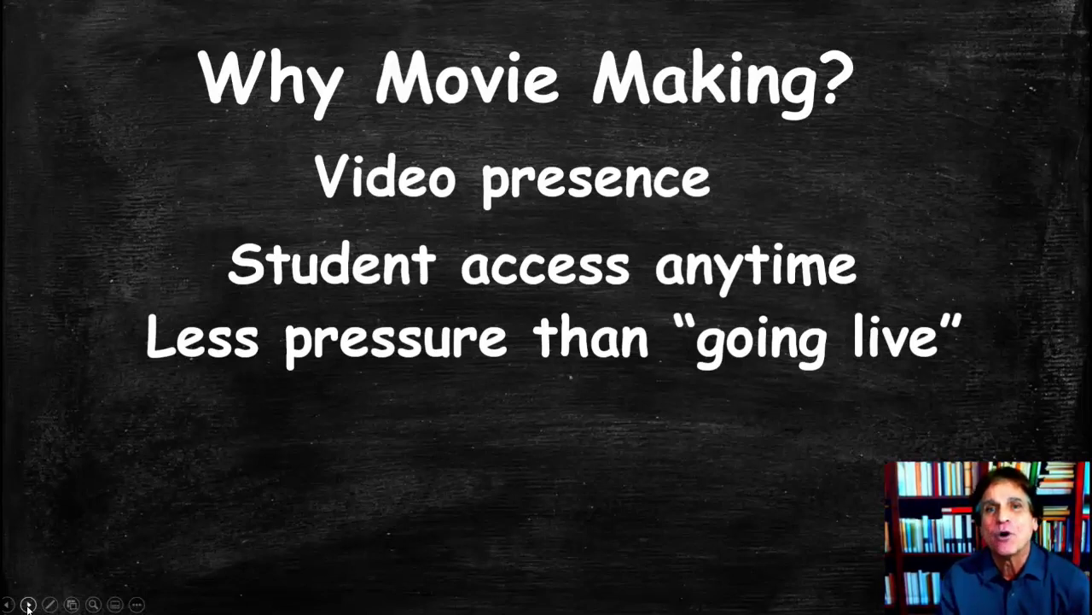
{"action": "left_click", "coordinate": [29, 604]}
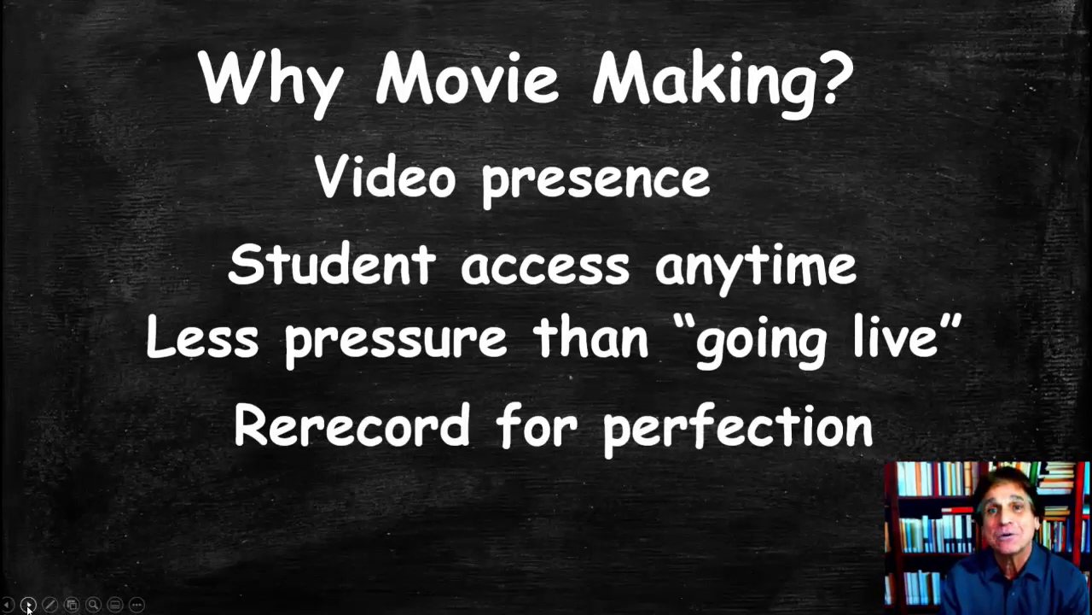
{"action": "left_click", "coordinate": [29, 604]}
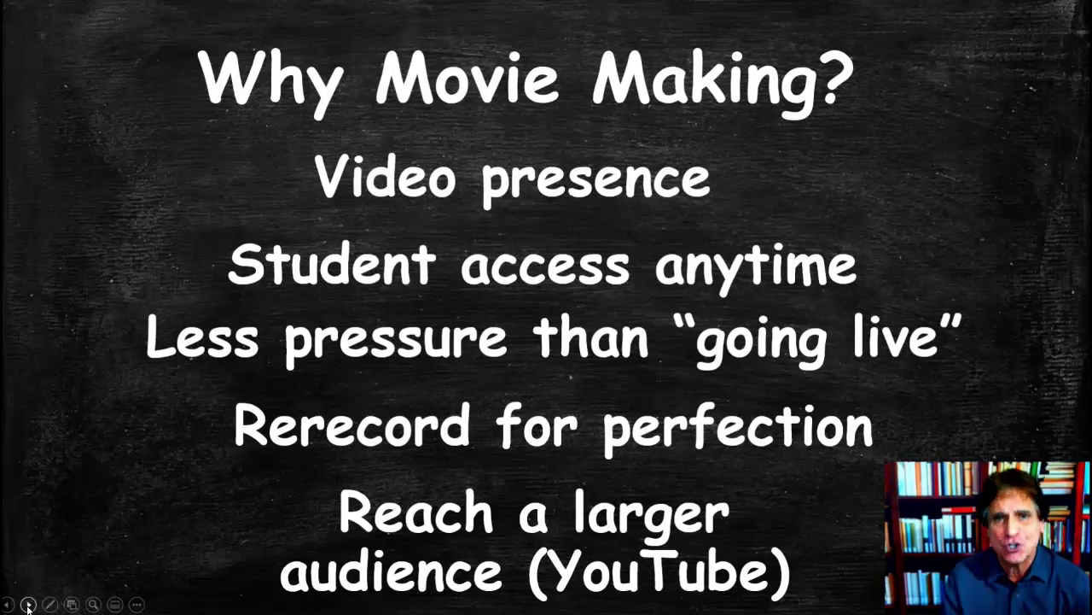
{"action": "left_click", "coordinate": [28, 604]}
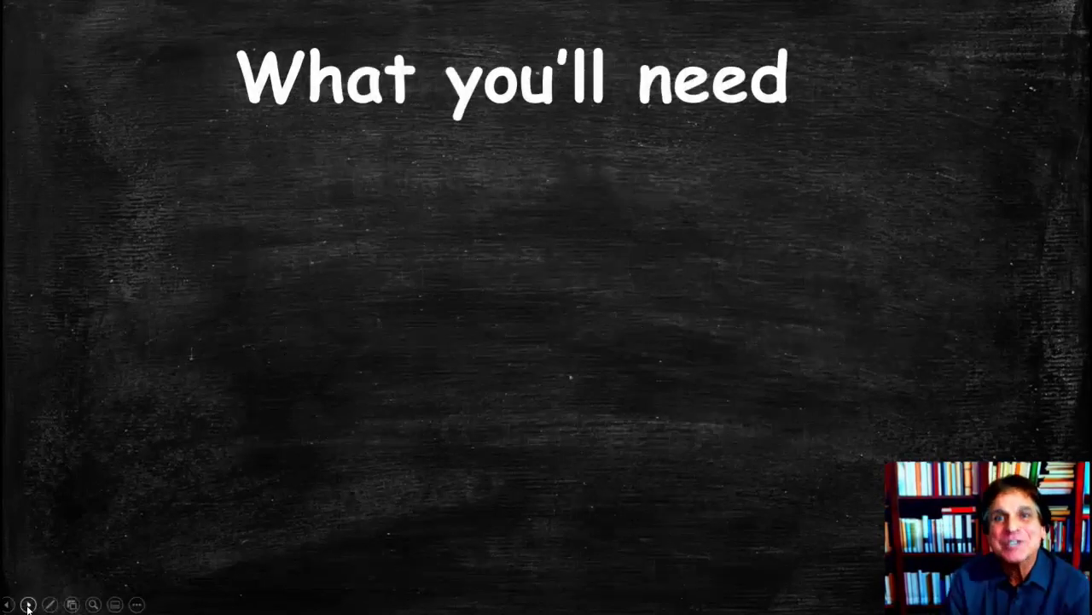
Reveal PowerPoint, Webcam, Screen recorder program and large-file upload, then advance to 'Why PowerPoint?'.
{"action": "left_click", "coordinate": [28, 604]}
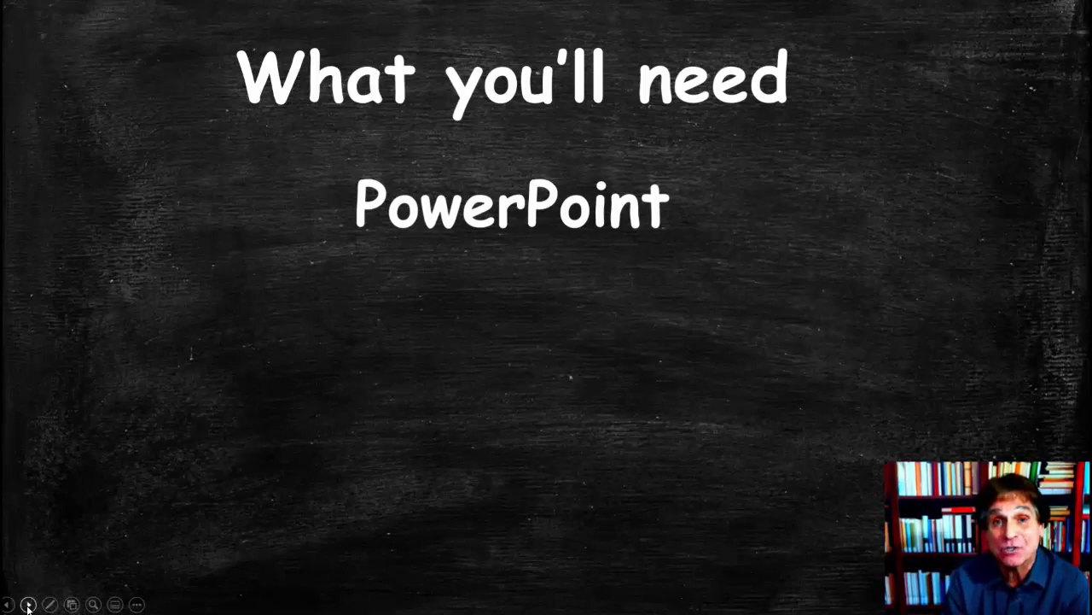
{"action": "left_click", "coordinate": [28, 604]}
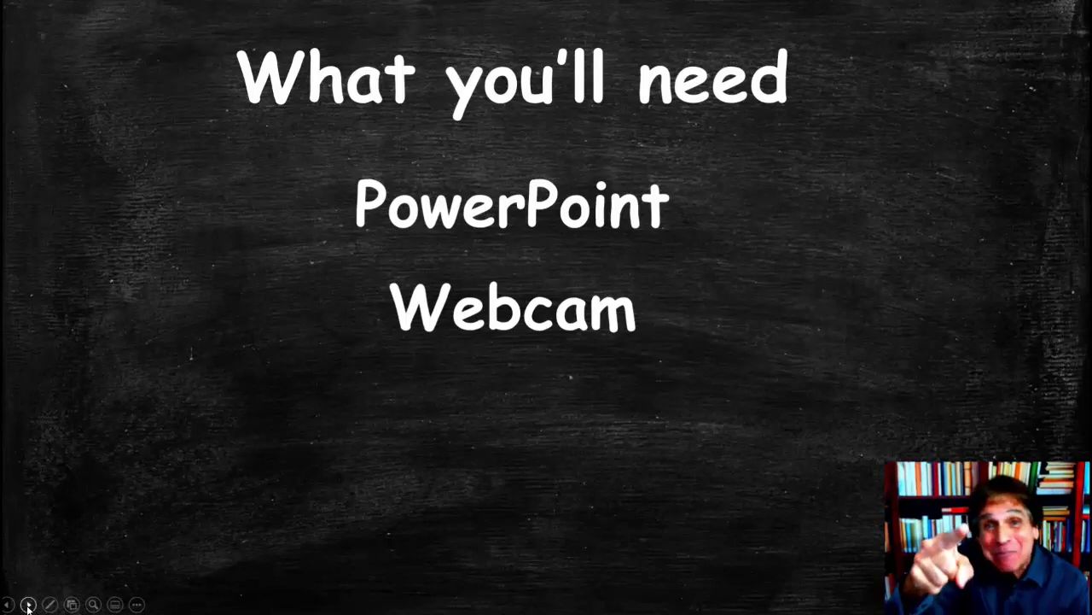
{"action": "left_click", "coordinate": [27, 605]}
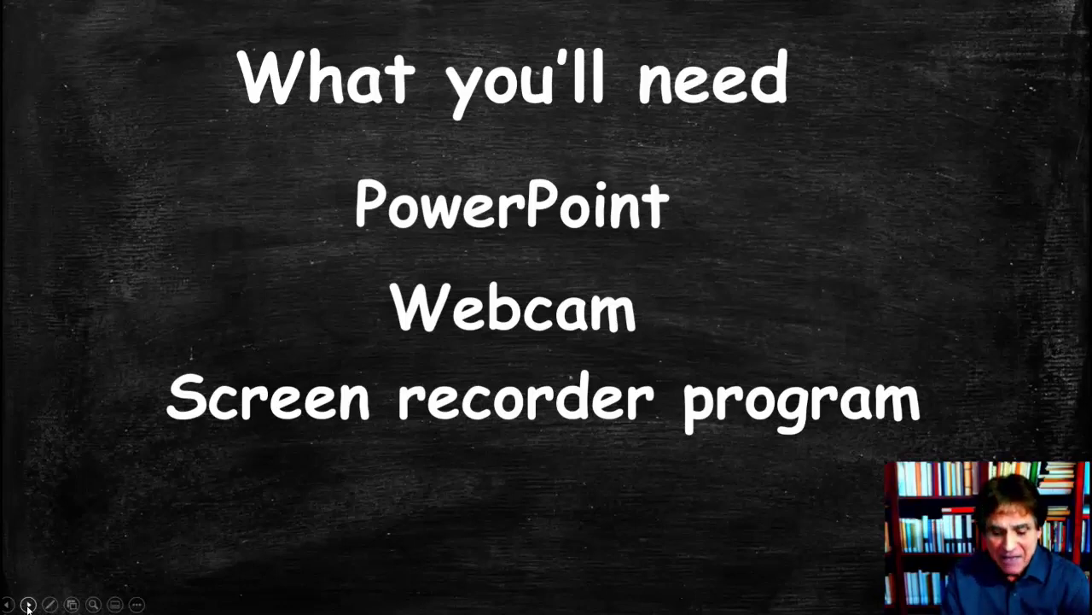
{"action": "left_click", "coordinate": [28, 604]}
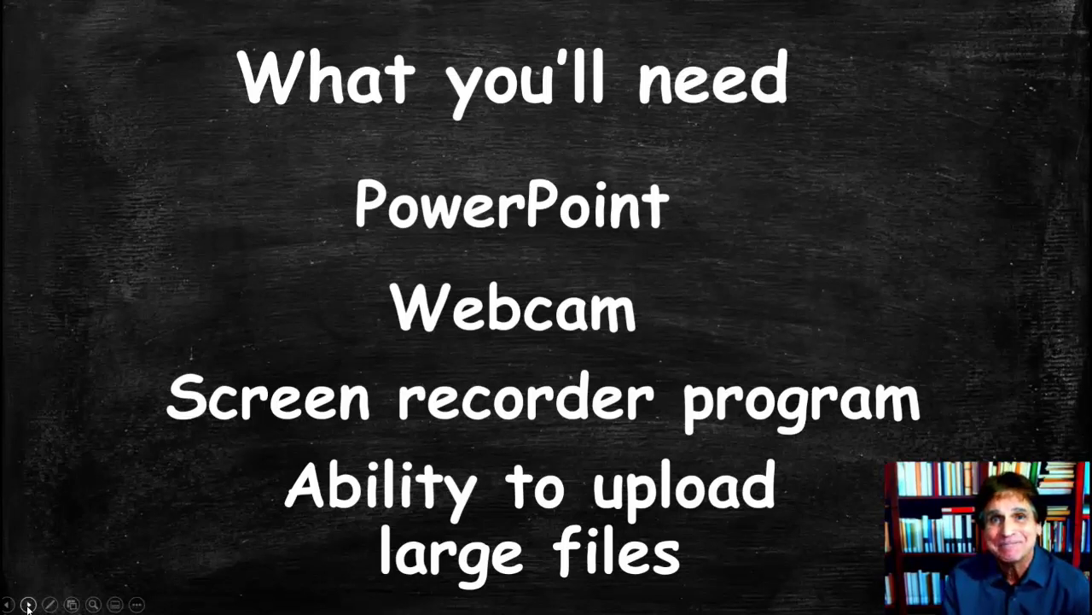
{"action": "left_click", "coordinate": [28, 604]}
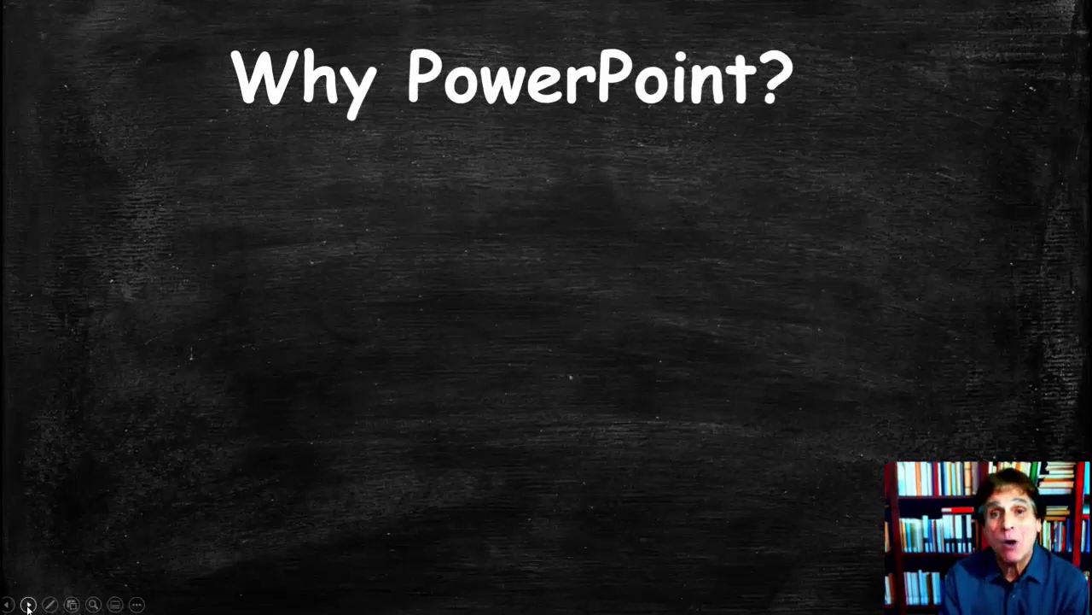
Reveal each reason in turn, from Familiarity with the program through the novice producers point.
{"action": "left_click", "coordinate": [28, 604]}
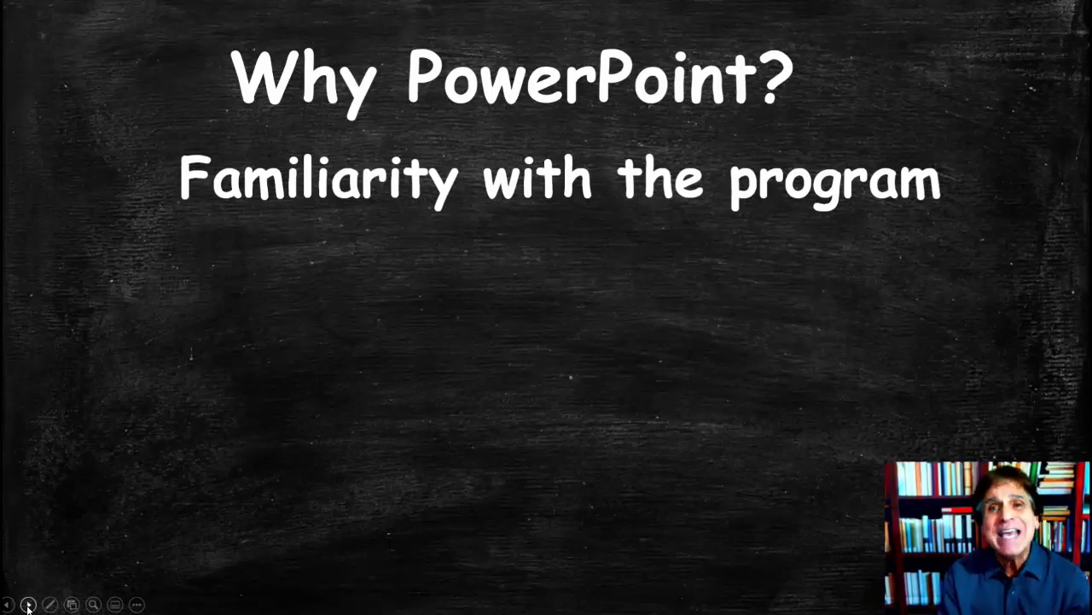
{"action": "left_click", "coordinate": [28, 605]}
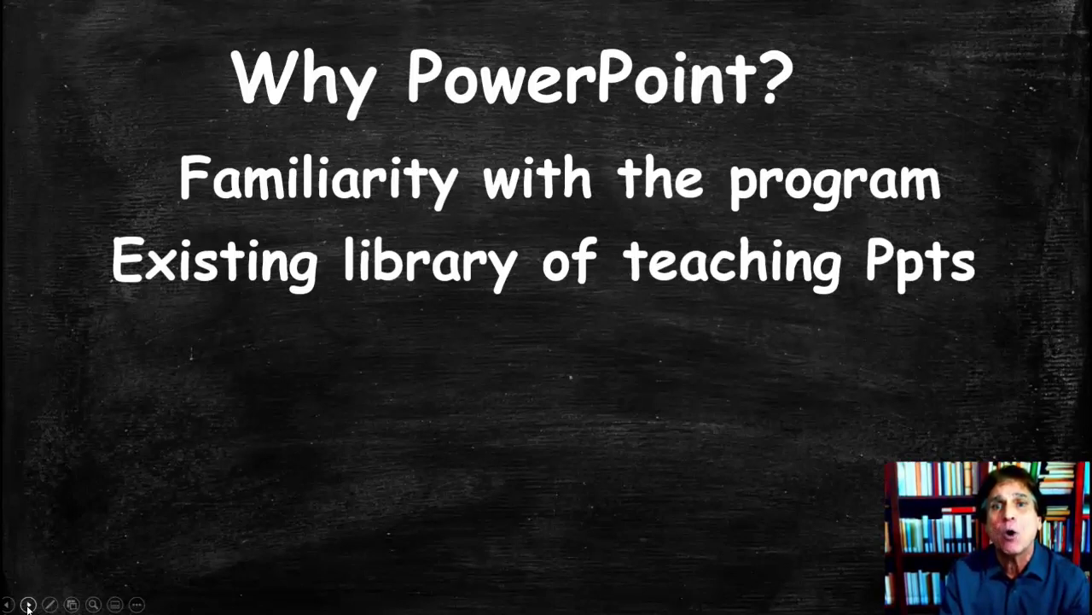
{"action": "left_click", "coordinate": [27, 606]}
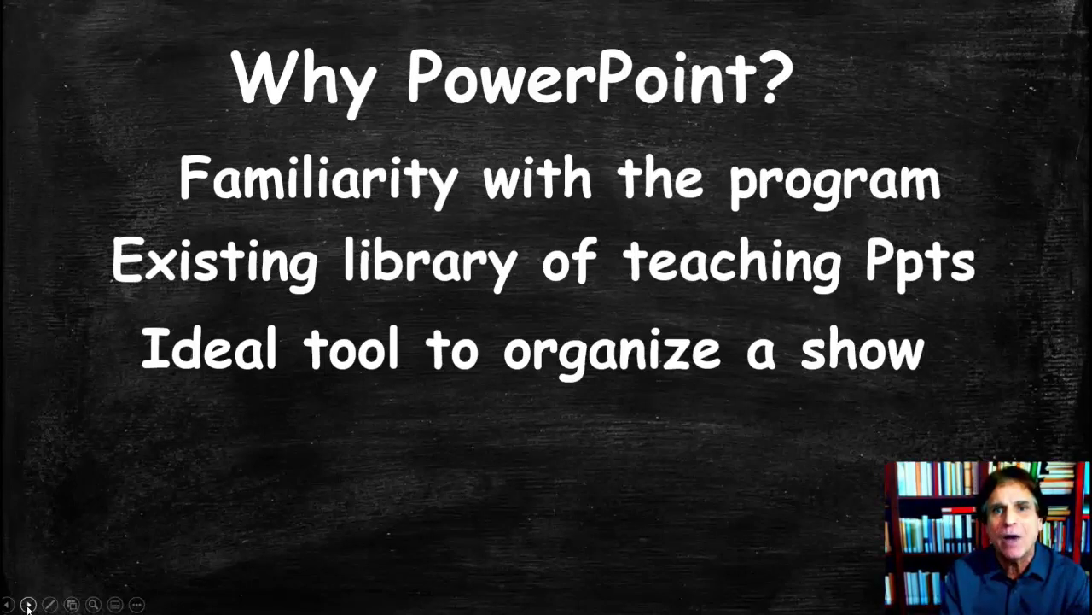
{"action": "left_click", "coordinate": [28, 606]}
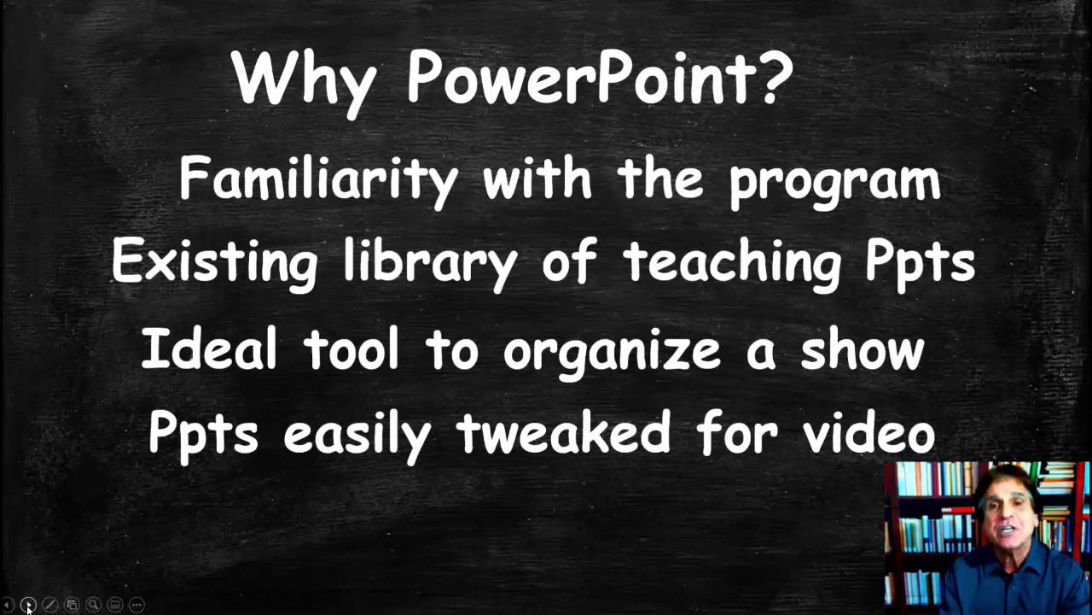
{"action": "left_click", "coordinate": [28, 604]}
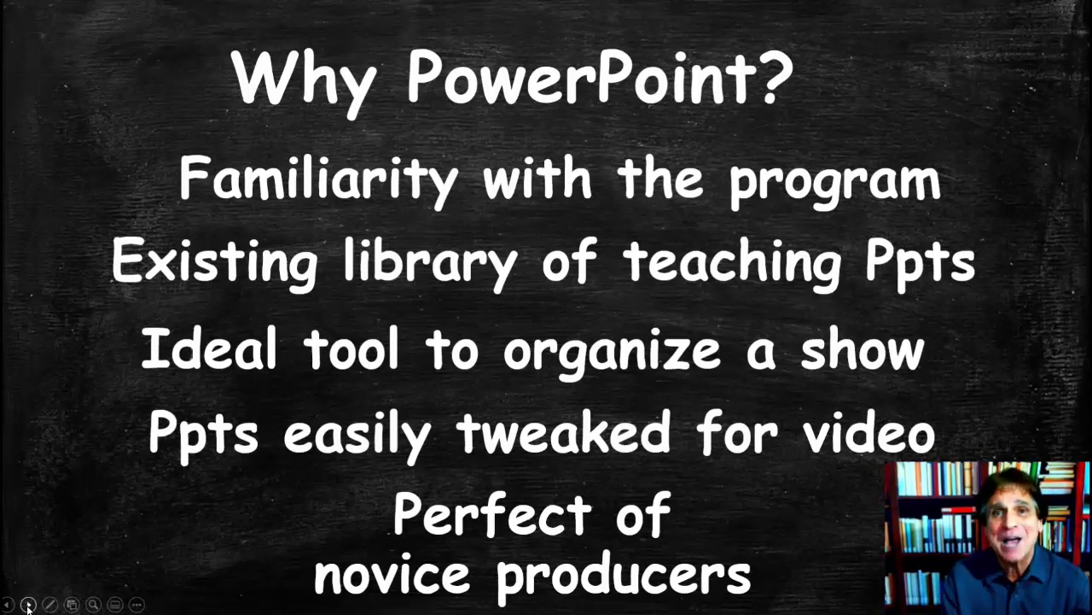
Advance the slide show to the 'Operational Definitions' slide.
{"action": "left_click", "coordinate": [28, 604]}
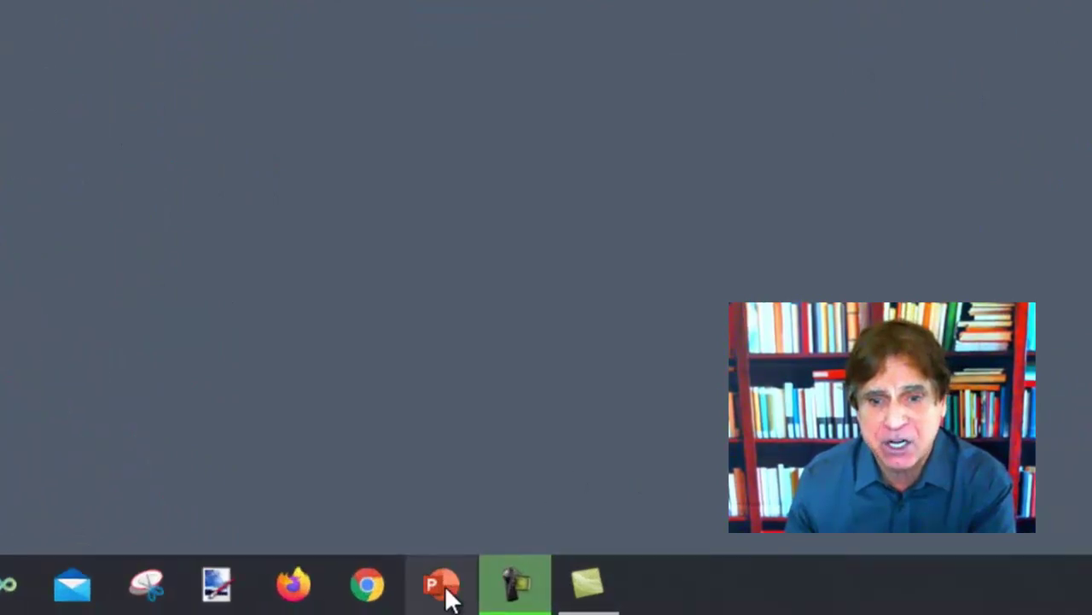
Restore PowerPoint, open Teaching Ppt from Recent, and dismiss the Camtasia add-in welcome message.
{"action": "left_click", "coordinate": [443, 586]}
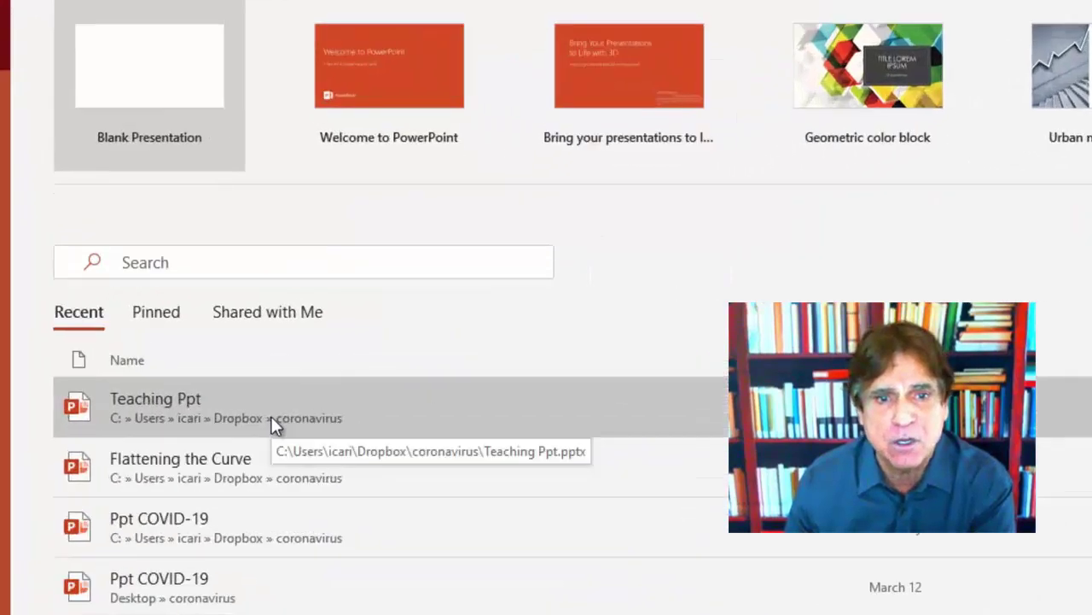
{"action": "left_click", "coordinate": [273, 420]}
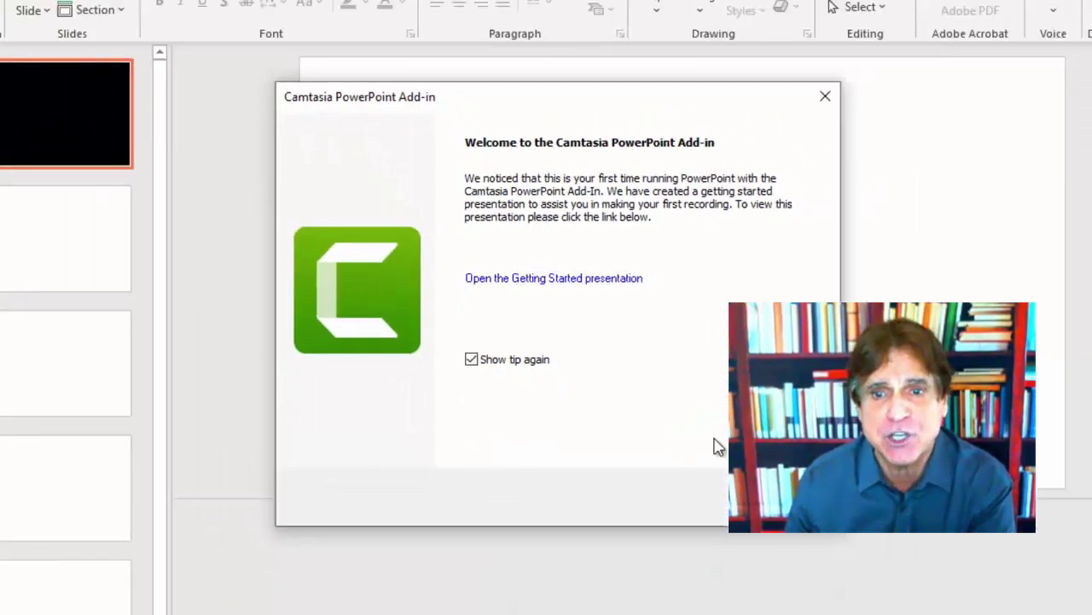
{"action": "left_click", "coordinate": [826, 96]}
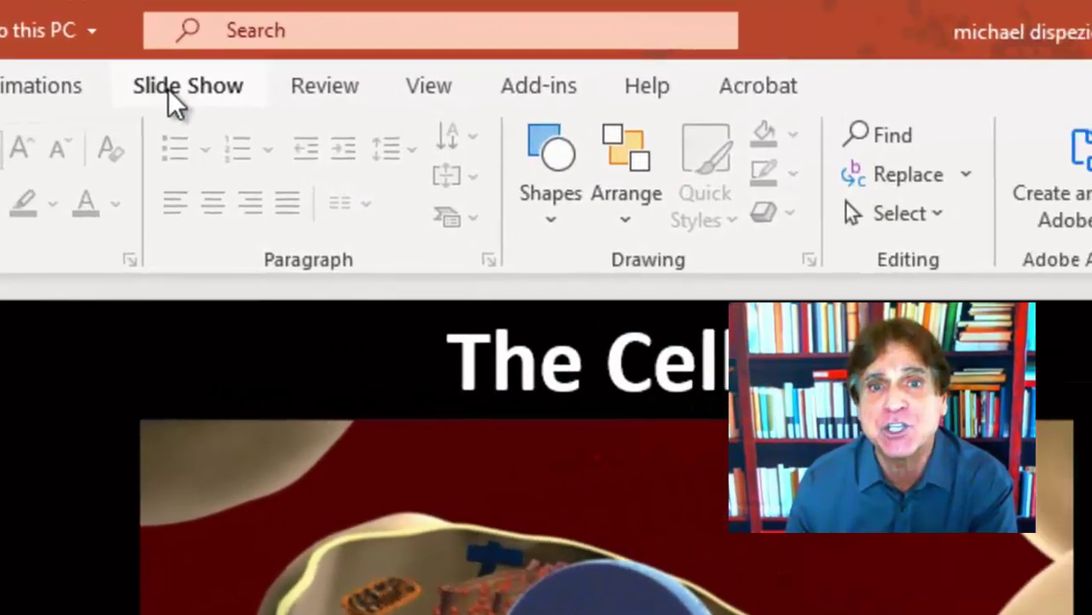
{"action": "left_click", "coordinate": [548, 76]}
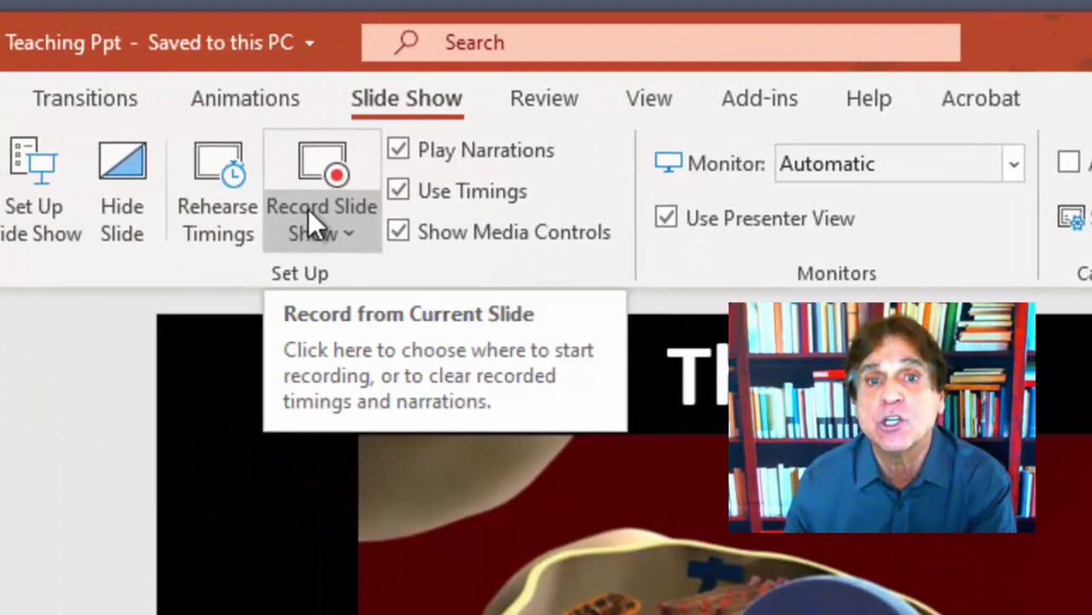
{"action": "left_click", "coordinate": [351, 231]}
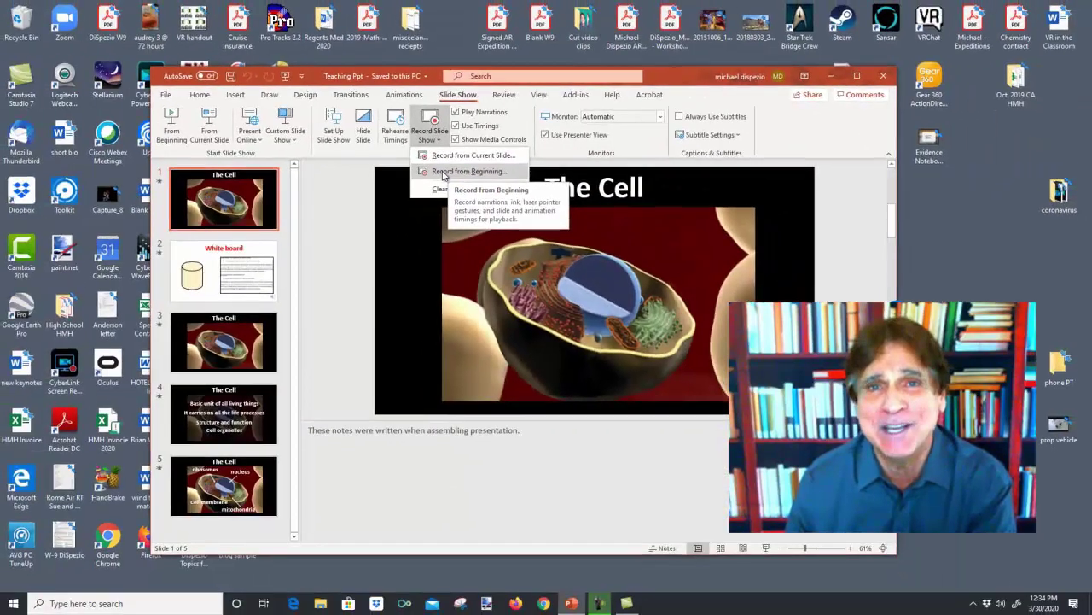
{"action": "left_click", "coordinate": [443, 172]}
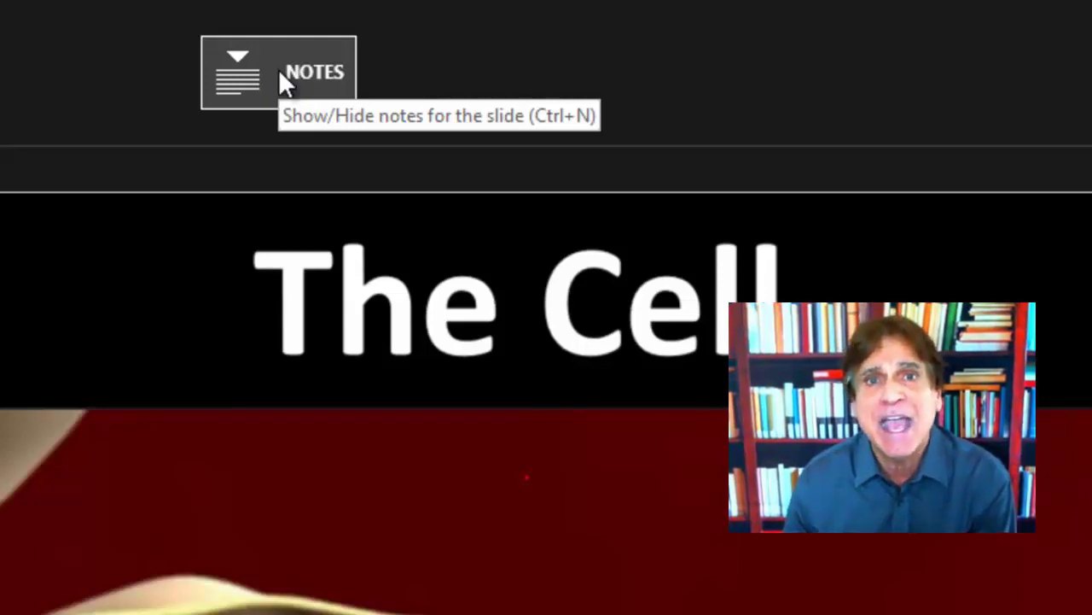
Show the speaker notes with enlarged text, then hide them and open the Clear recording options.
{"action": "left_click", "coordinate": [280, 72]}
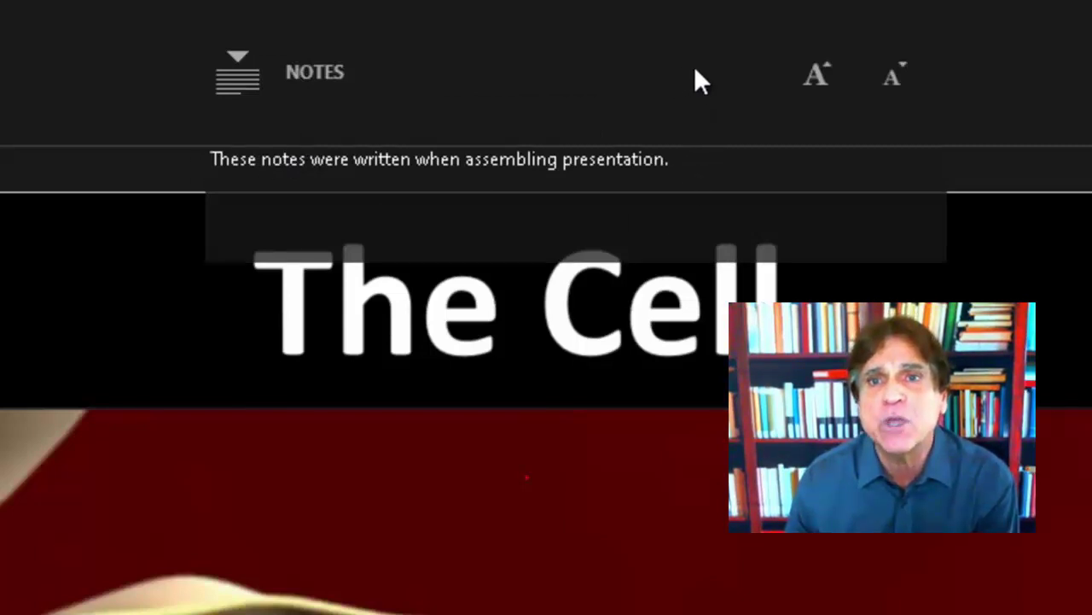
{"action": "left_click", "coordinate": [811, 84]}
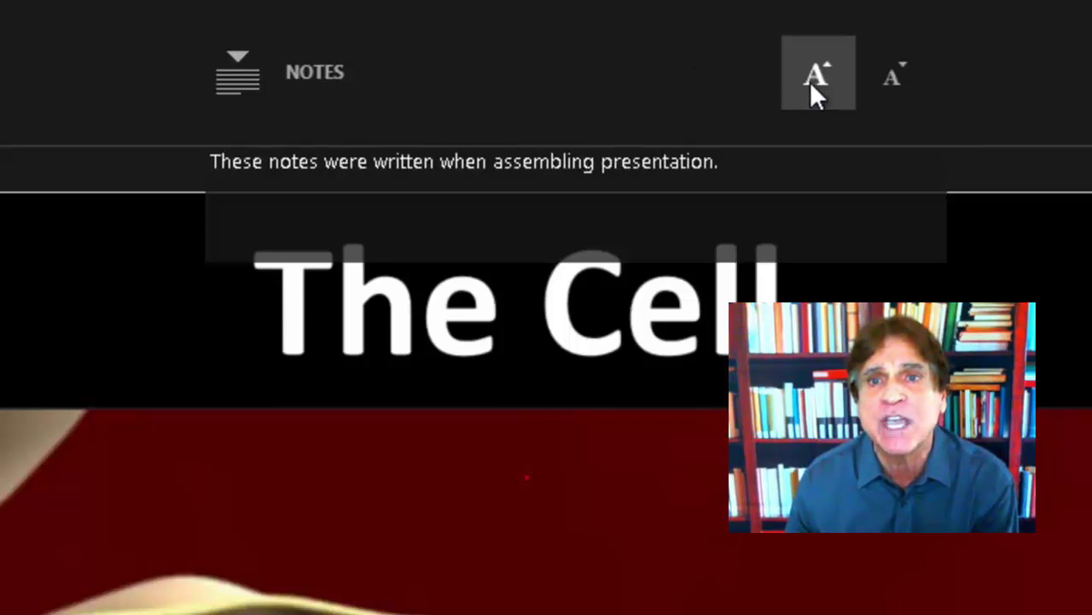
{"action": "left_click", "coordinate": [810, 81]}
{"action": "left_click", "coordinate": [809, 82]}
{"action": "left_click", "coordinate": [810, 81]}
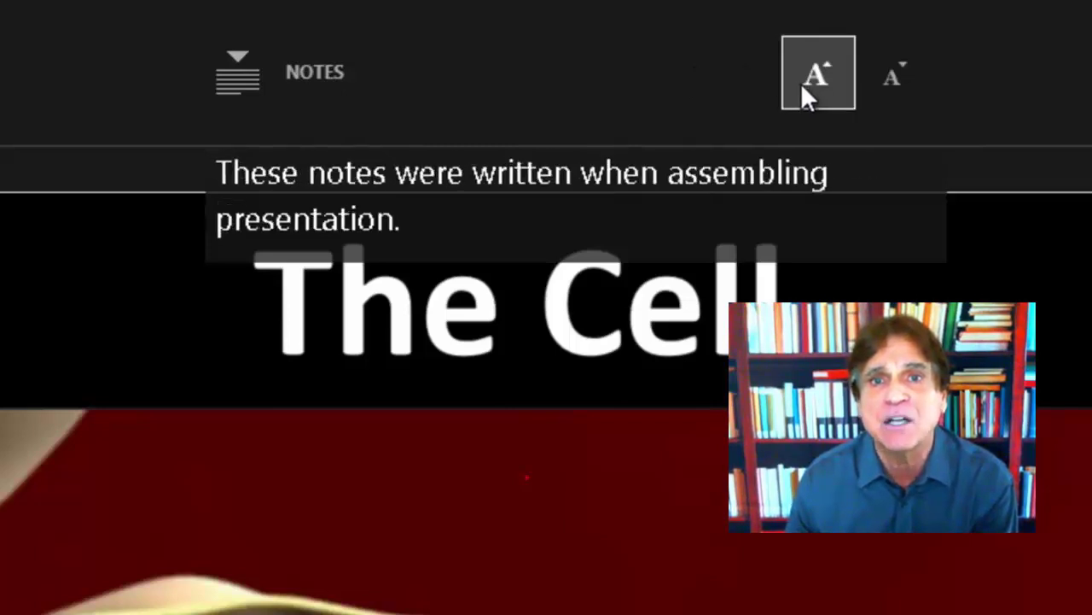
{"action": "left_click", "coordinate": [800, 83]}
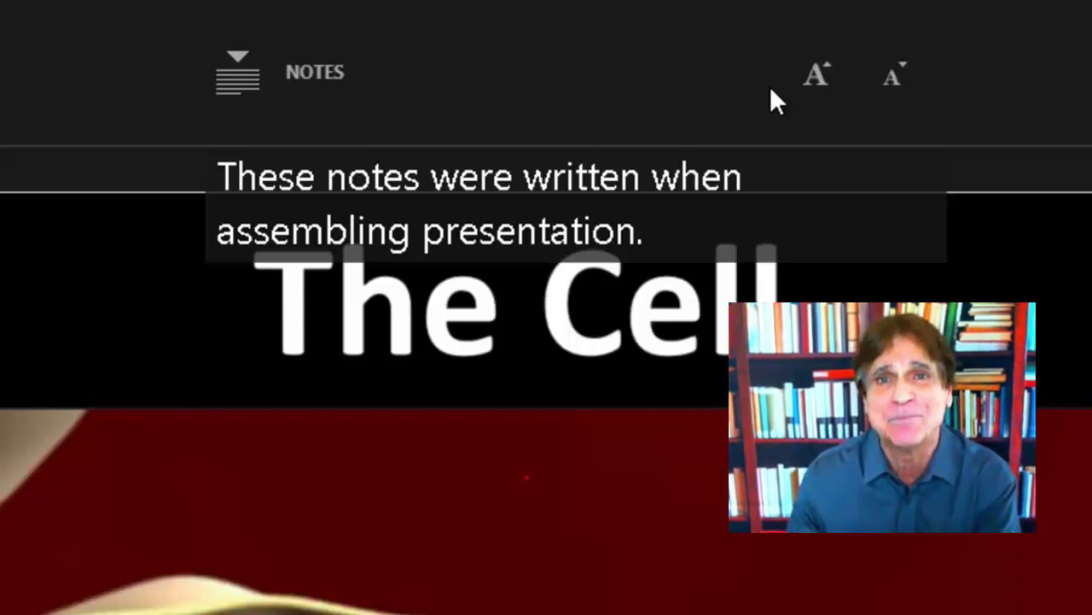
{"action": "left_click", "coordinate": [212, 70]}
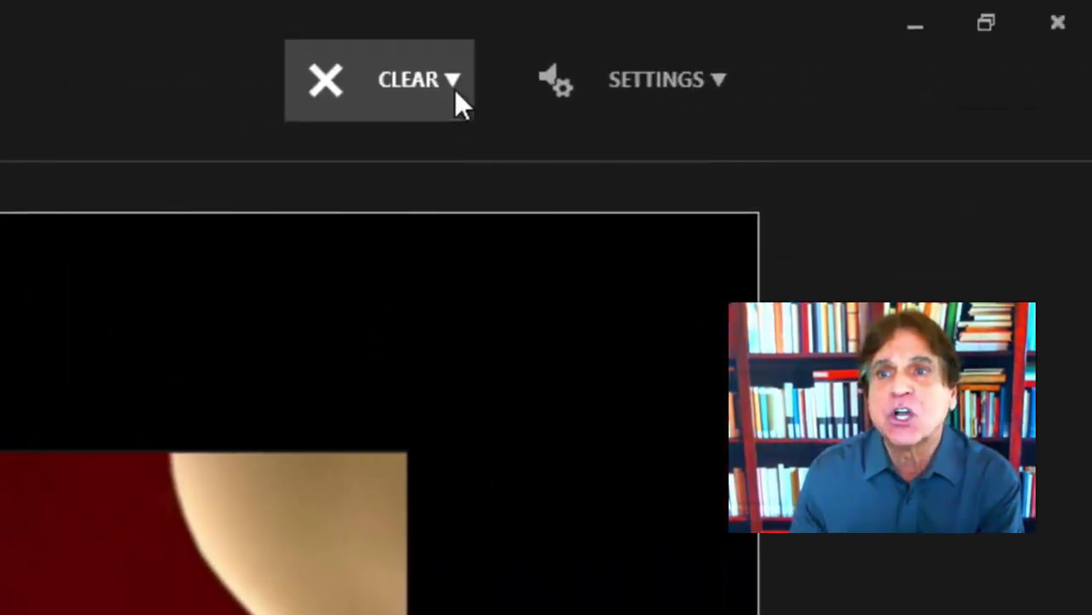
{"action": "left_click", "coordinate": [455, 89]}
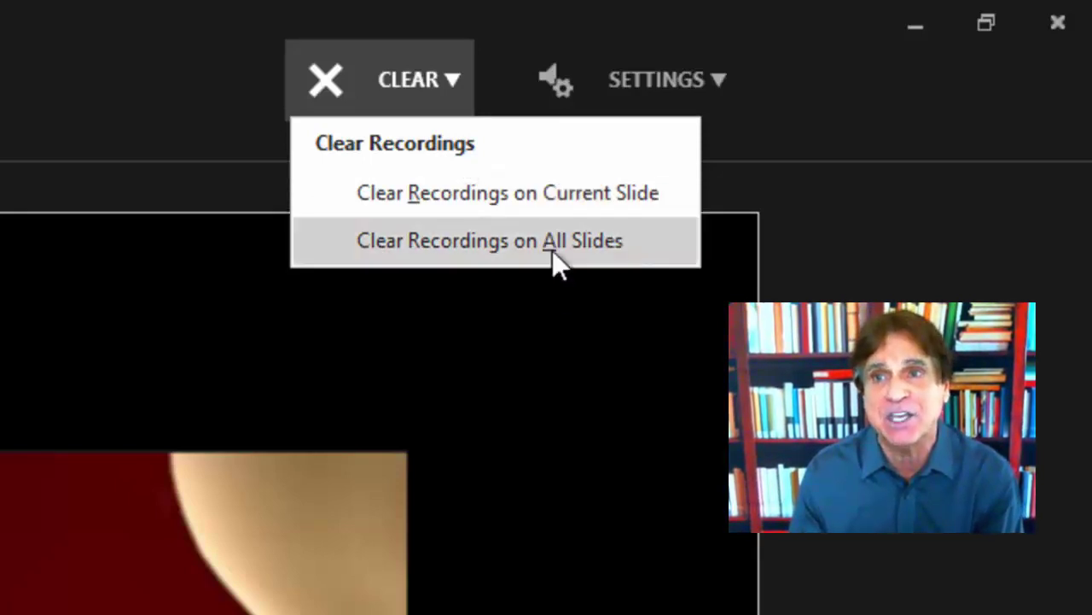
Close the Clear menu and confirm Microphone (HD Webcam C615) is selected in Settings.
{"action": "left_click", "coordinate": [663, 90]}
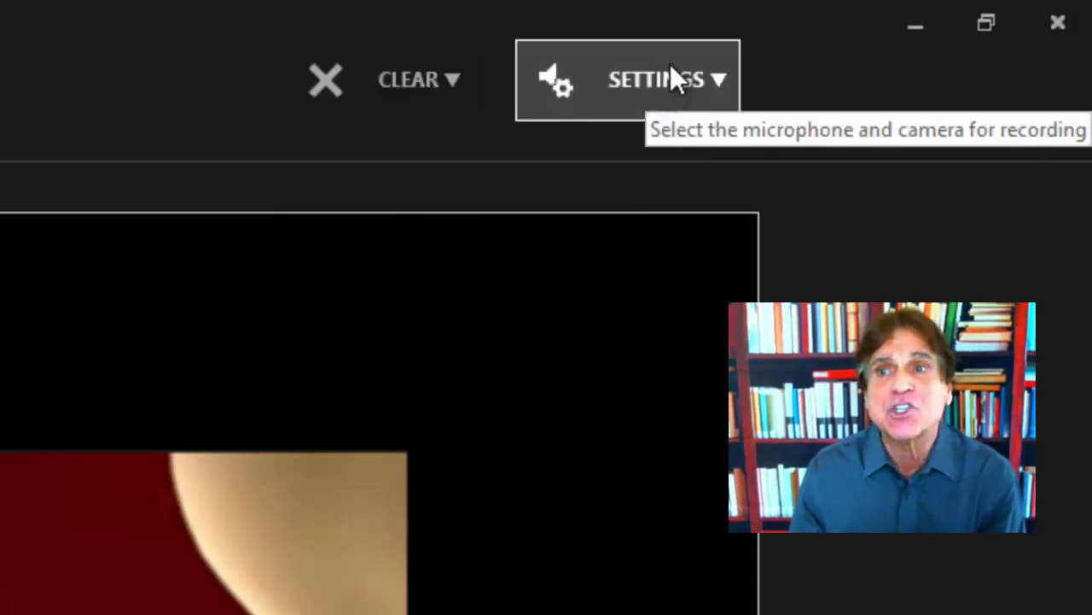
{"action": "left_click", "coordinate": [705, 73]}
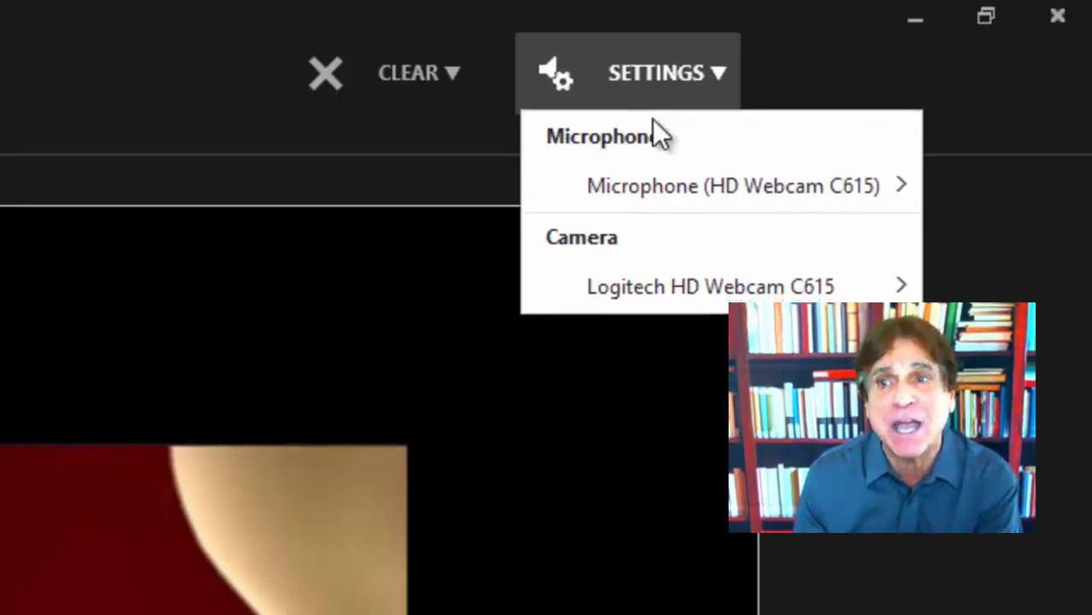
{"action": "left_click", "coordinate": [633, 185]}
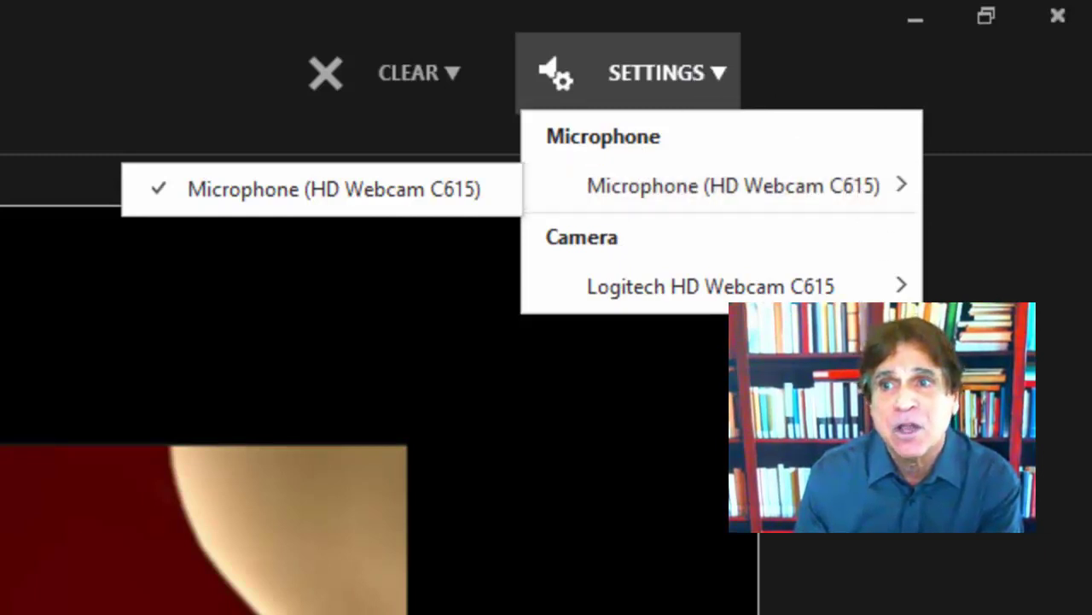
{"action": "key", "text": "Escape"}
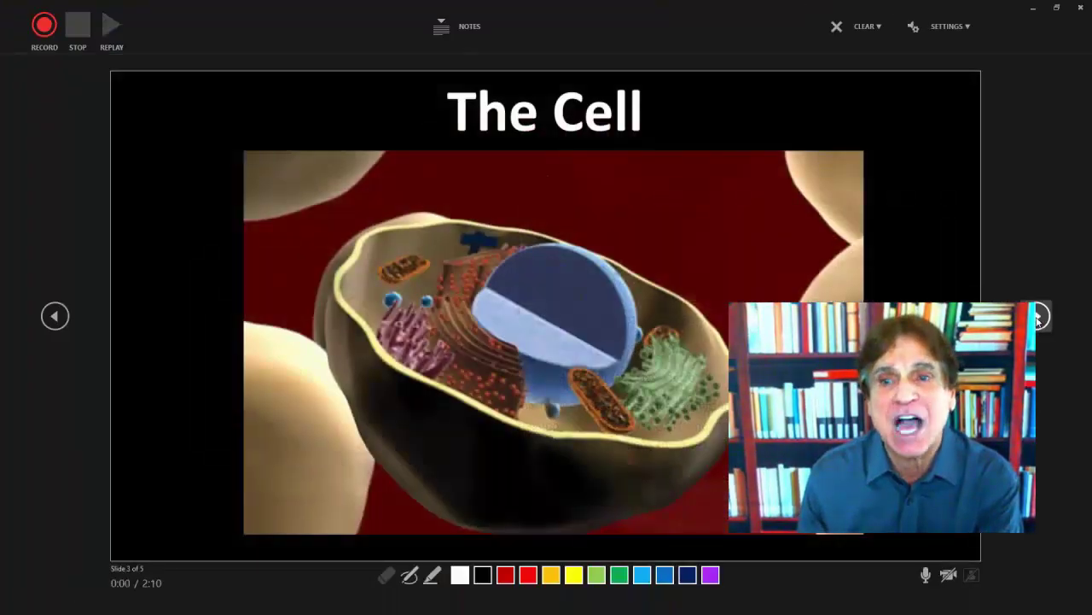
Browse forward and back through the slides, settling on slide 2, White board.
{"action": "left_click", "coordinate": [1037, 316]}
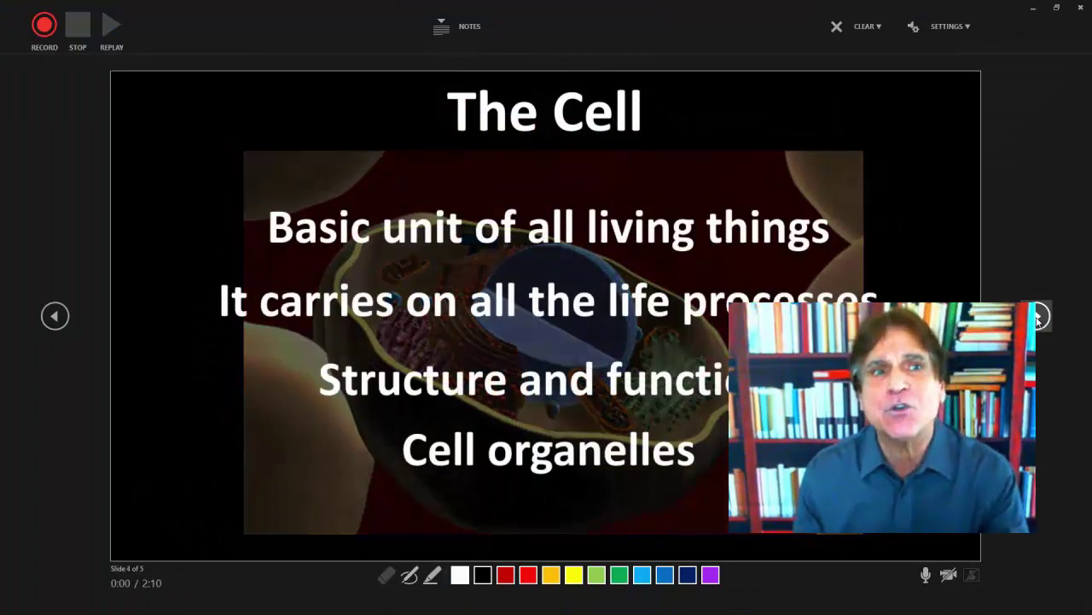
{"action": "left_click", "coordinate": [55, 316]}
{"action": "left_click", "coordinate": [55, 316]}
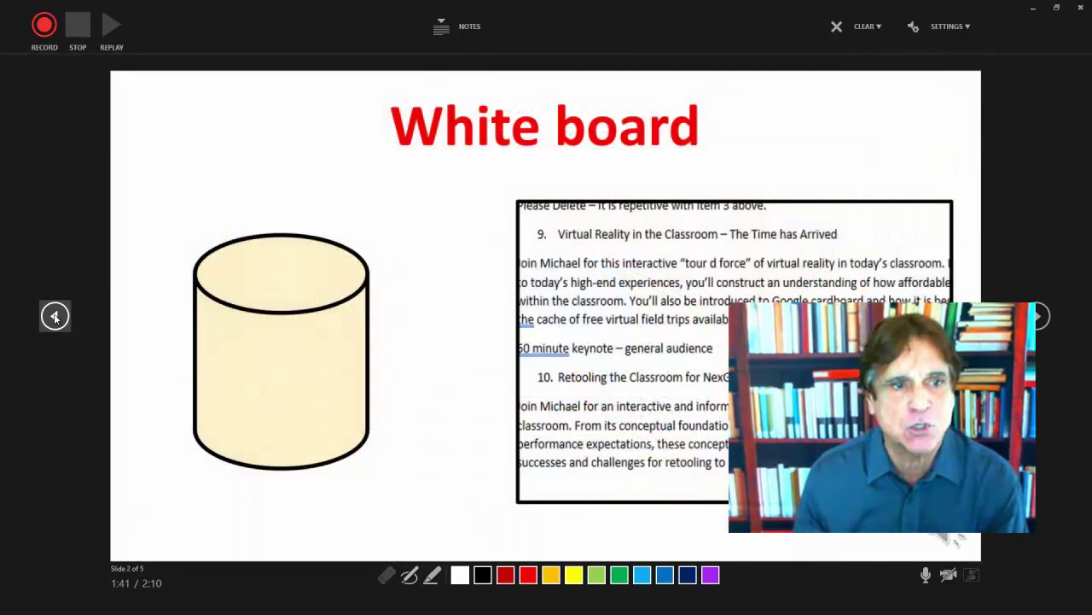
{"action": "left_click", "coordinate": [55, 317]}
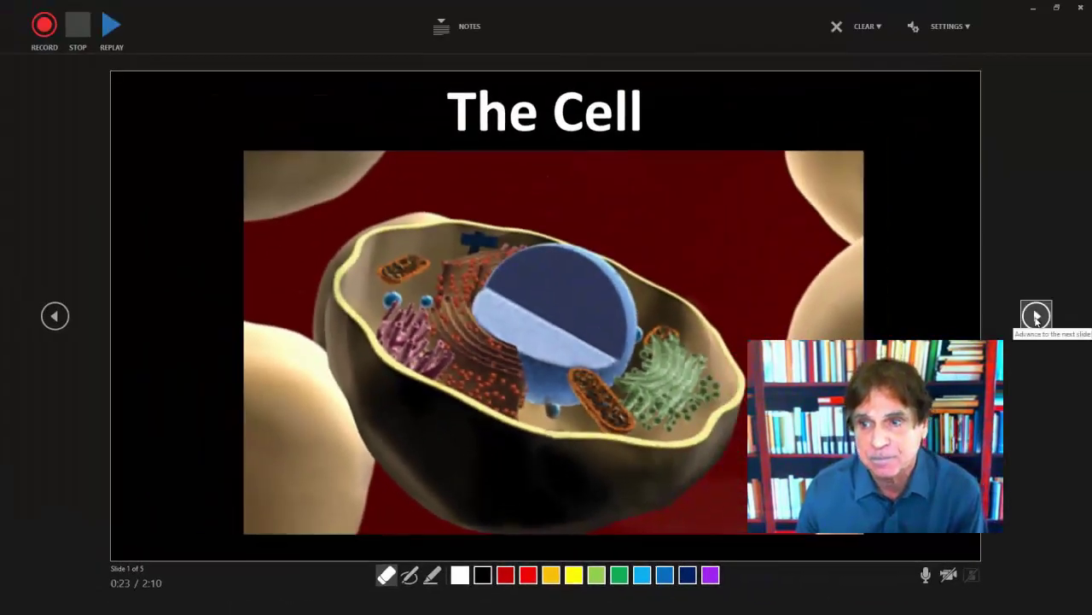
{"action": "left_click", "coordinate": [1036, 316]}
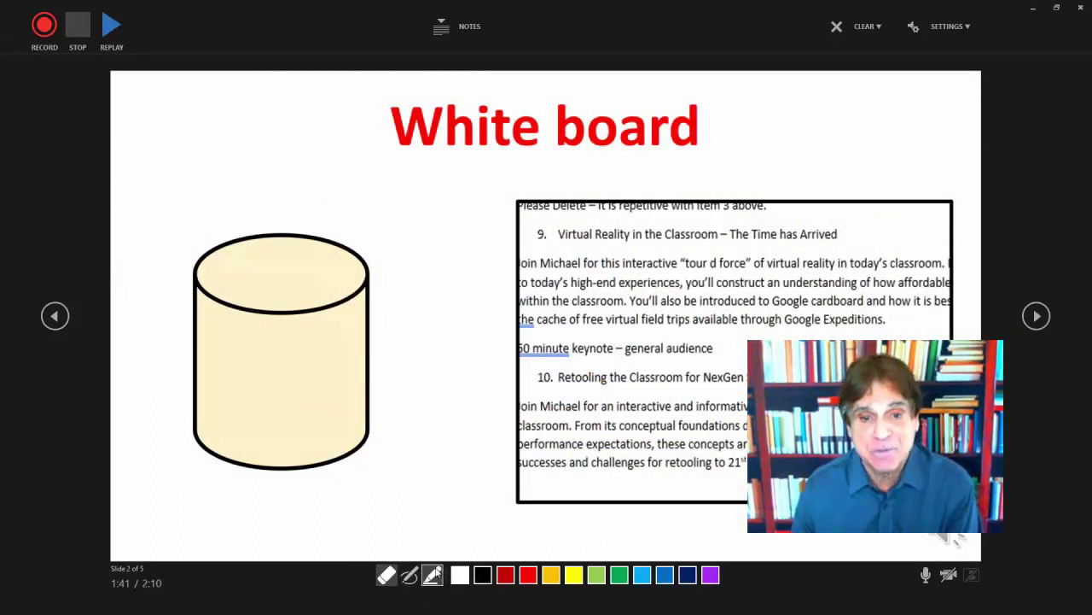
Mark the cylinder's height and top in black pen ink, then highlight the virtual reality phrase yellow.
{"action": "left_click", "coordinate": [410, 576]}
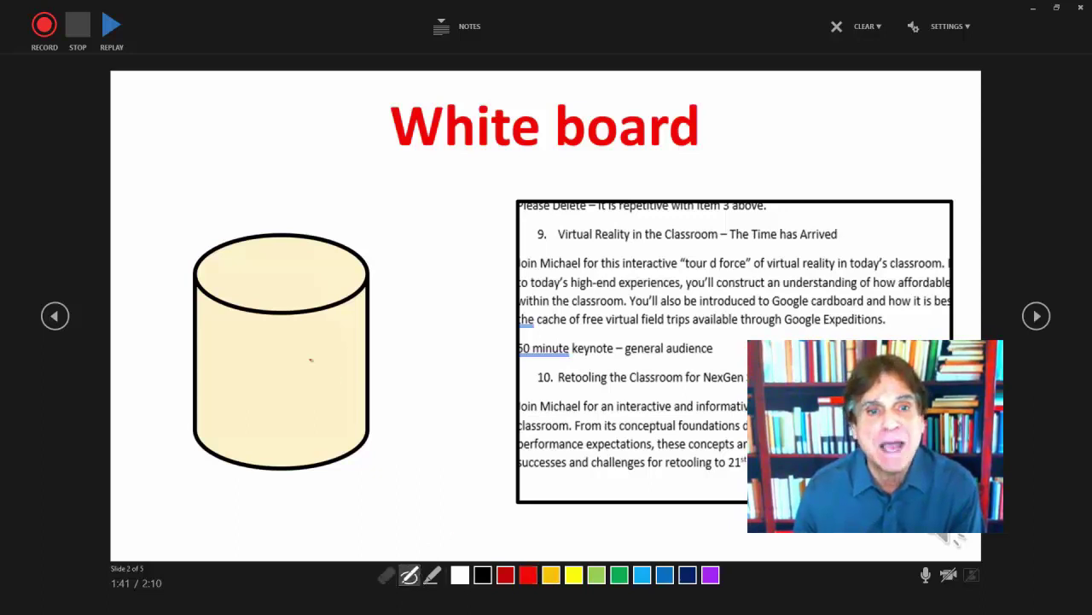
{"action": "left_click", "coordinate": [483, 574]}
{"action": "mouse_move", "coordinate": [409, 258]}
{"action": "left_mouse_down"}
{"action": "mouse_move", "coordinate": [399, 275]}
{"action": "mouse_move", "coordinate": [422, 273]}
{"action": "mouse_move", "coordinate": [413, 365]}
{"action": "mouse_move", "coordinate": [425, 455]}
{"action": "mouse_move", "coordinate": [436, 430]}
{"action": "left_mouse_up"}
{"action": "left_click_drag", "start_coordinate": [438, 316], "coordinate": [439, 366]}
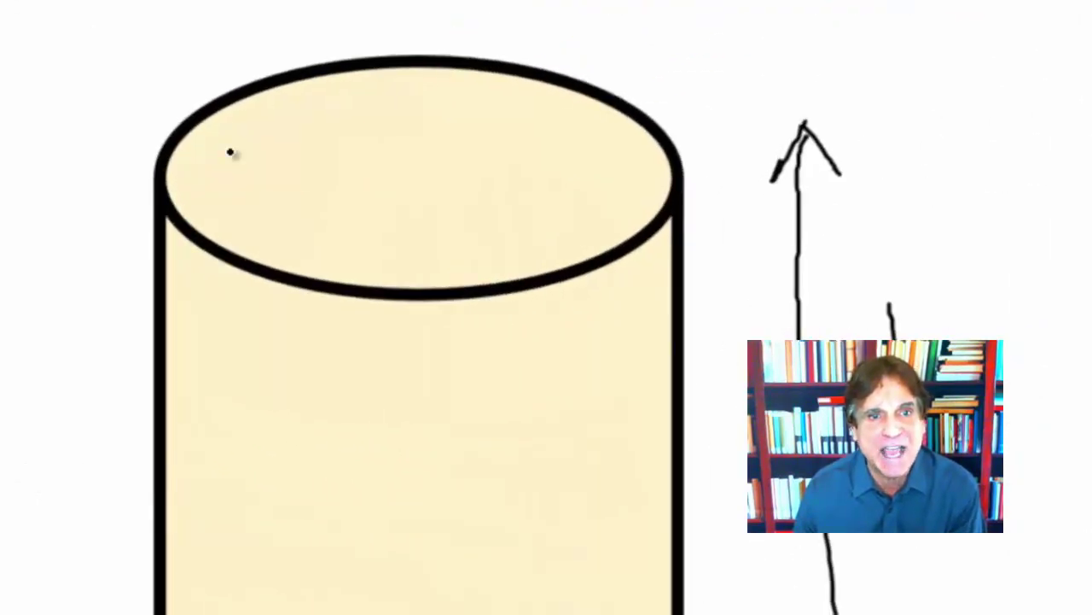
{"action": "mouse_move", "coordinate": [203, 130]}
{"action": "left_mouse_down"}
{"action": "mouse_move", "coordinate": [155, 159]}
{"action": "mouse_move", "coordinate": [242, 214]}
{"action": "left_mouse_up"}
{"action": "left_click_drag", "start_coordinate": [154, 161], "coordinate": [659, 183]}
{"action": "mouse_move", "coordinate": [632, 140]}
{"action": "left_mouse_down"}
{"action": "mouse_move", "coordinate": [665, 179]}
{"action": "mouse_move", "coordinate": [581, 215]}
{"action": "left_mouse_up"}
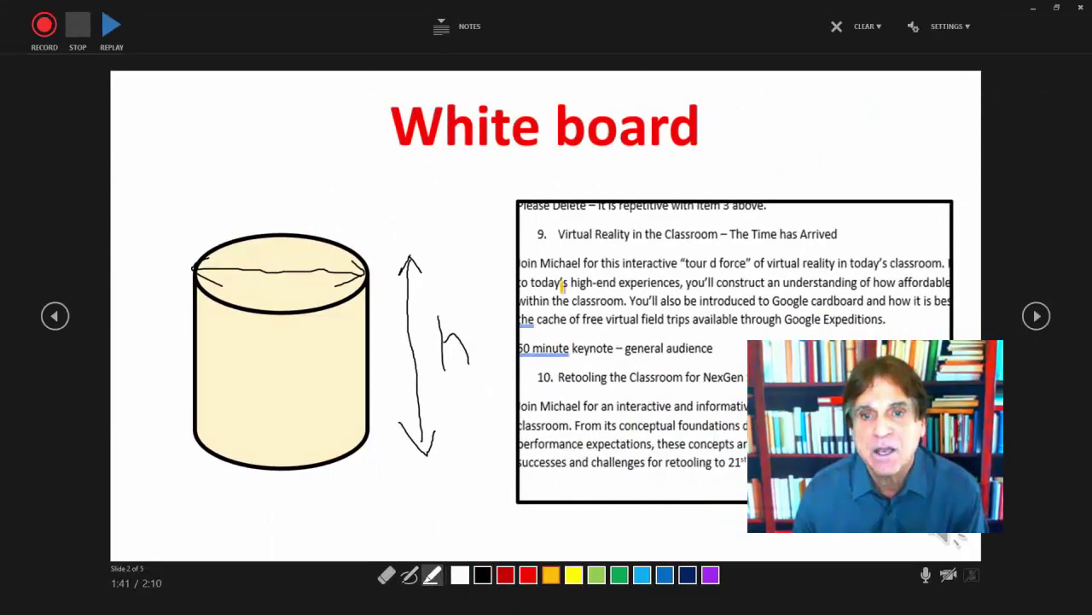
{"action": "left_click_drag", "start_coordinate": [541, 264], "coordinate": [834, 260]}
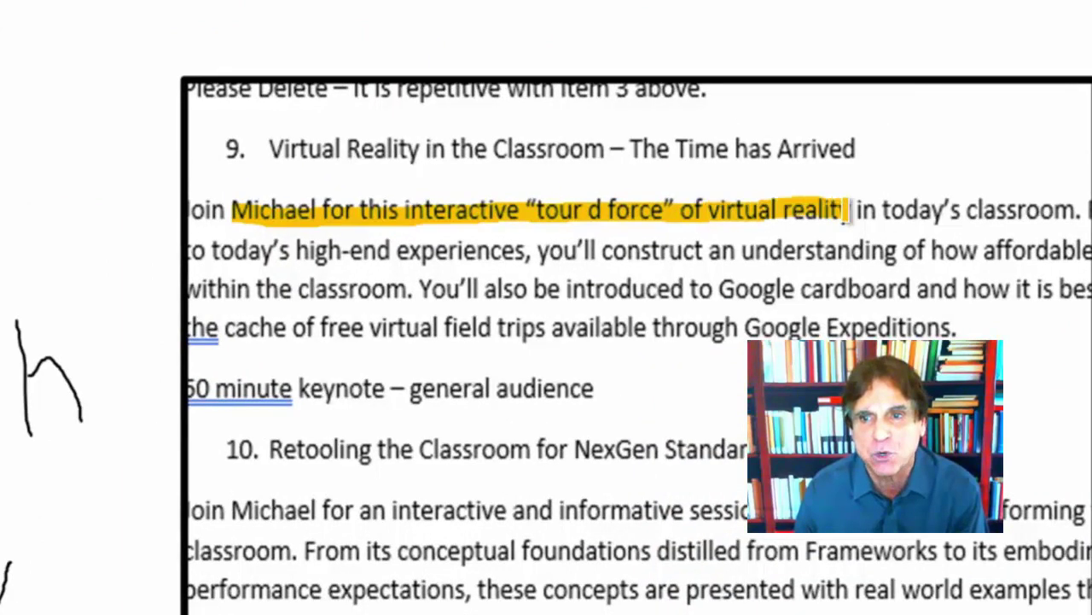
{"action": "left_click_drag", "start_coordinate": [845, 210], "coordinate": [853, 210]}
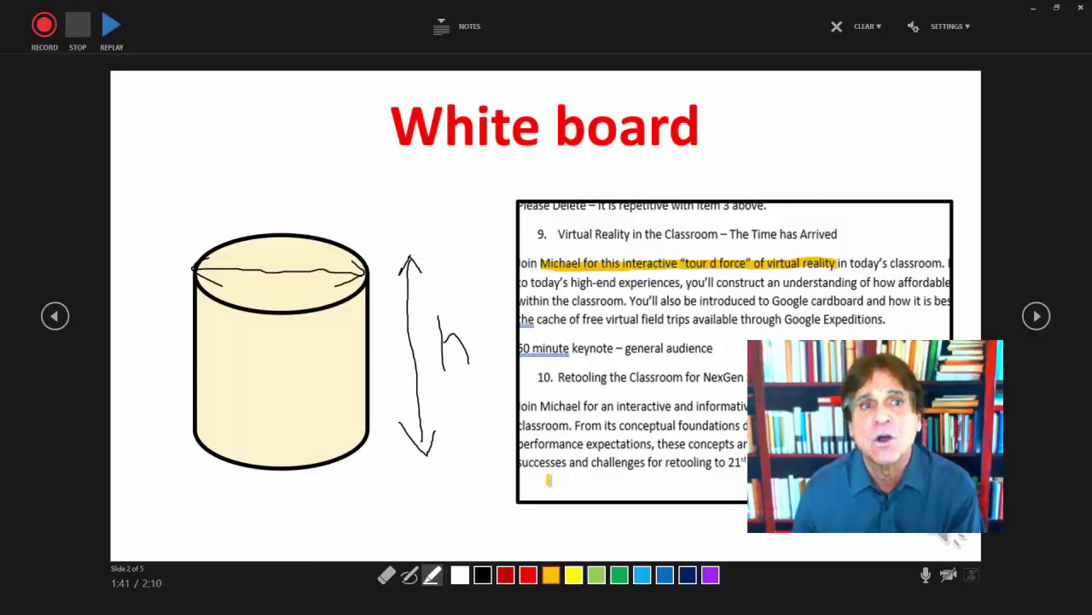
Go back to slide 1, The Cell, in the recording view.
{"action": "left_click", "coordinate": [55, 317]}
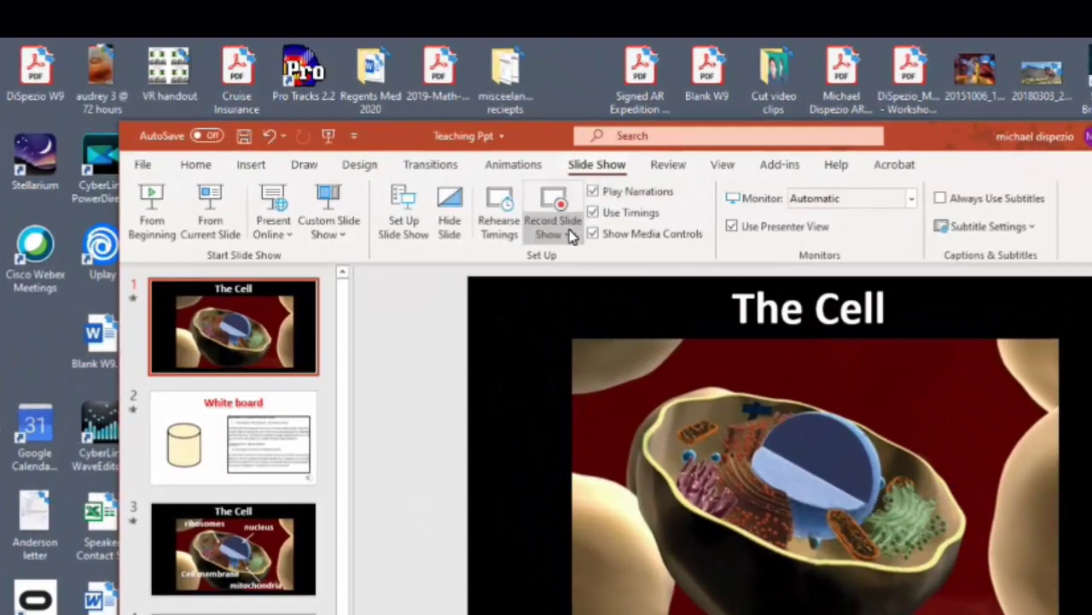
Reopen the recording view from the current slide, The Cell, with the webcam preview showing.
{"action": "left_click", "coordinate": [568, 236]}
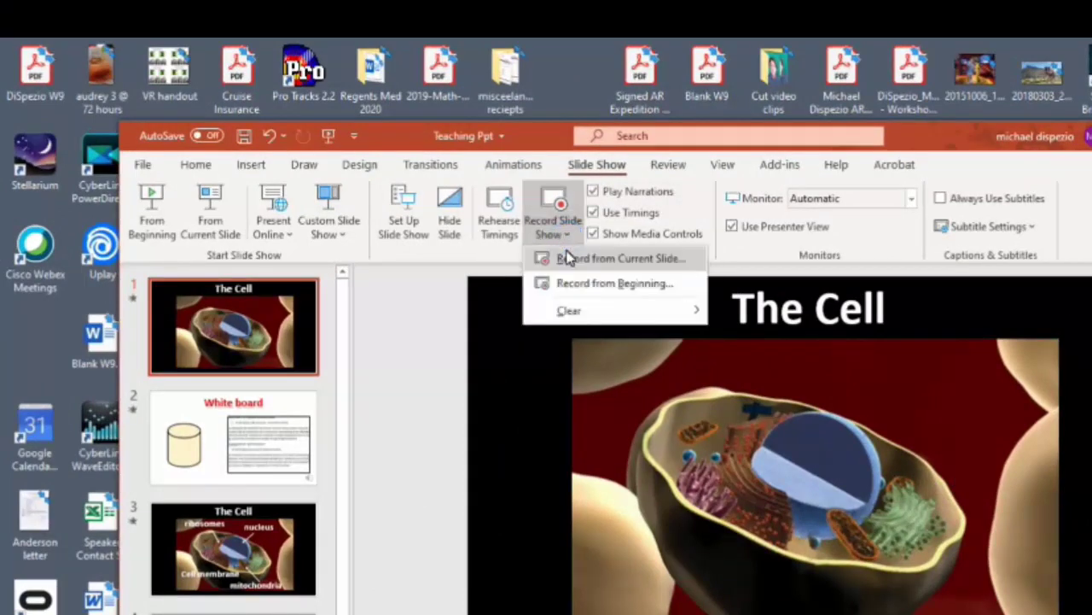
{"action": "left_click", "coordinate": [567, 260]}
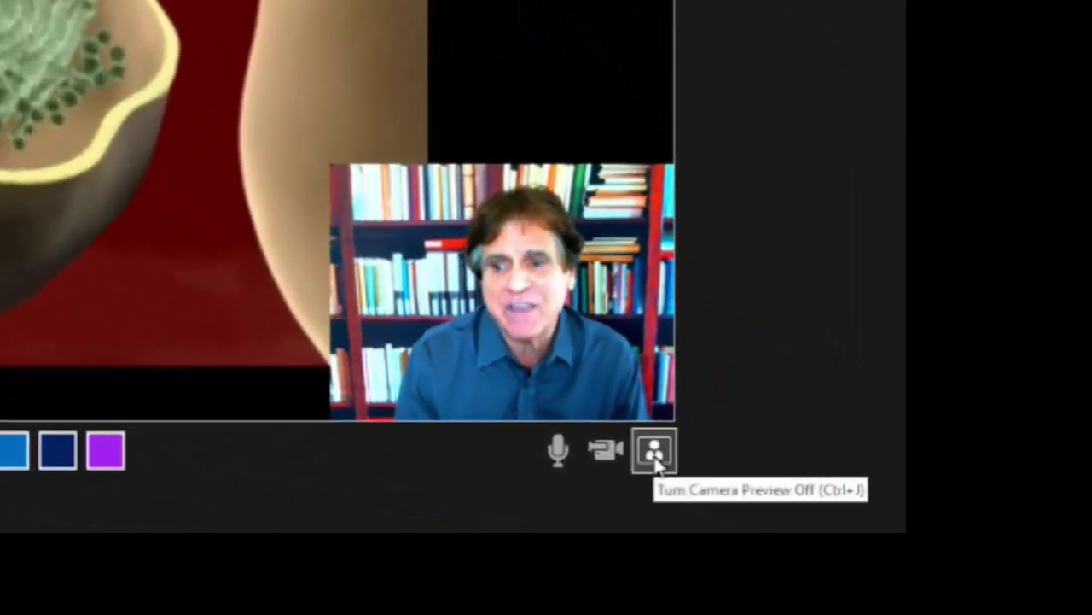
{"action": "left_click", "coordinate": [654, 454]}
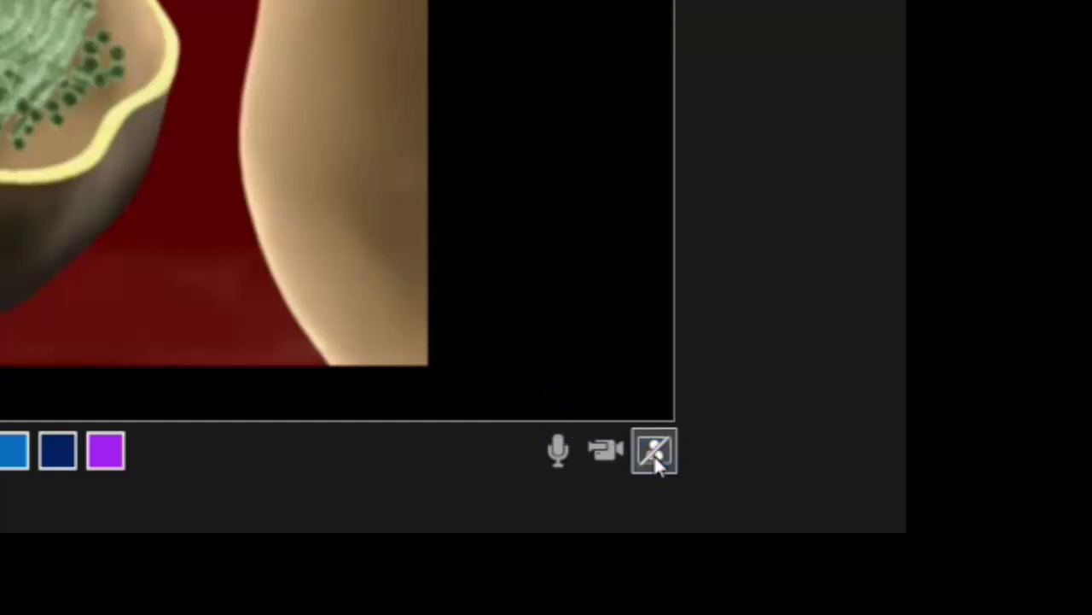
{"action": "left_click", "coordinate": [653, 454]}
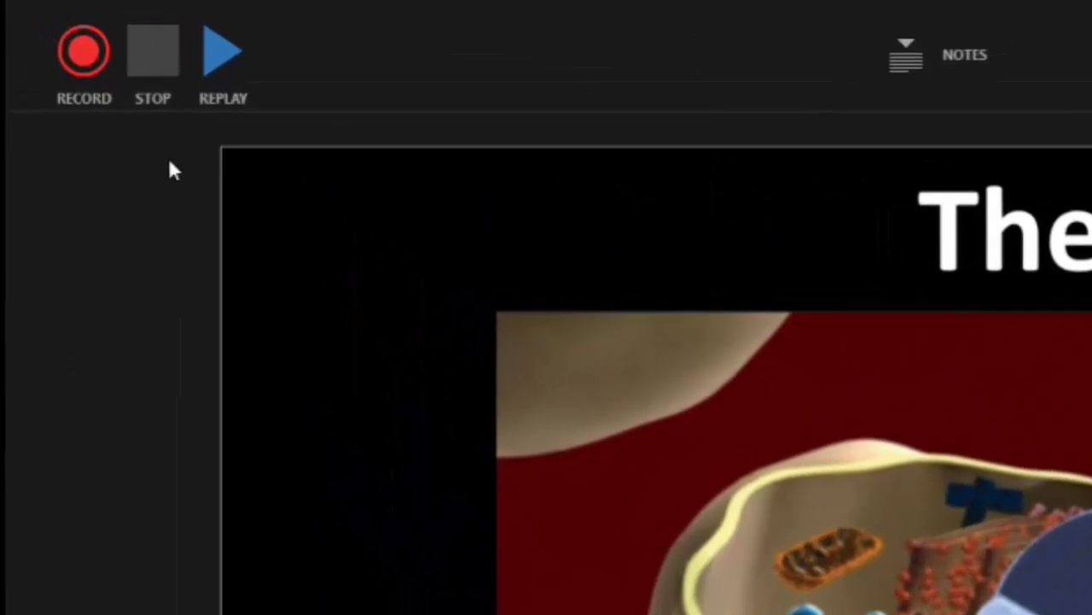
Record a 10-second webcam clip on The Cell slide, then replay it and stop the replay.
{"action": "left_click", "coordinate": [89, 67]}
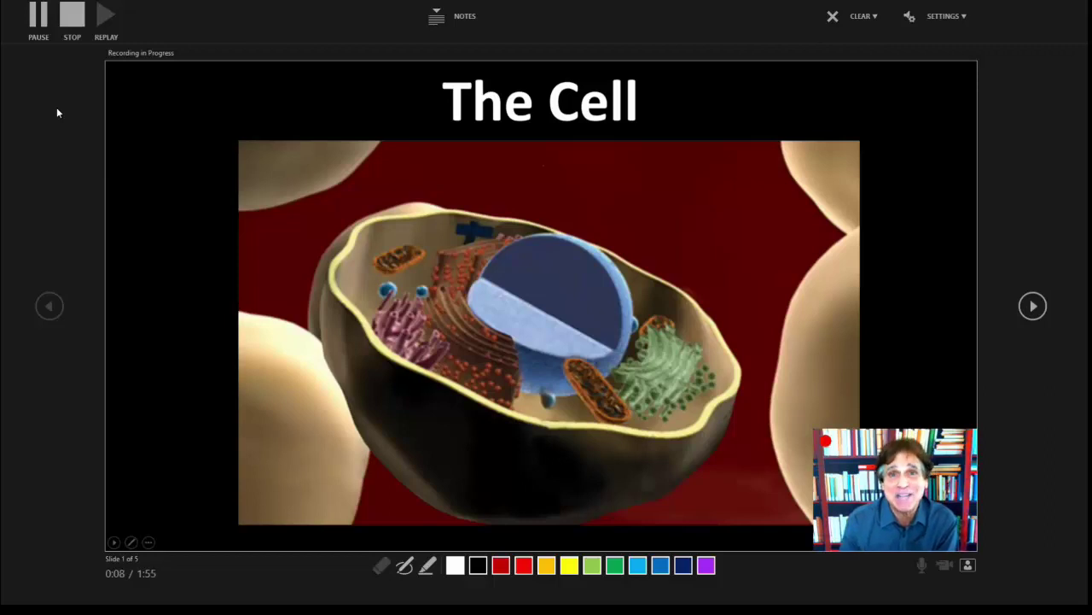
{"action": "left_click", "coordinate": [72, 24]}
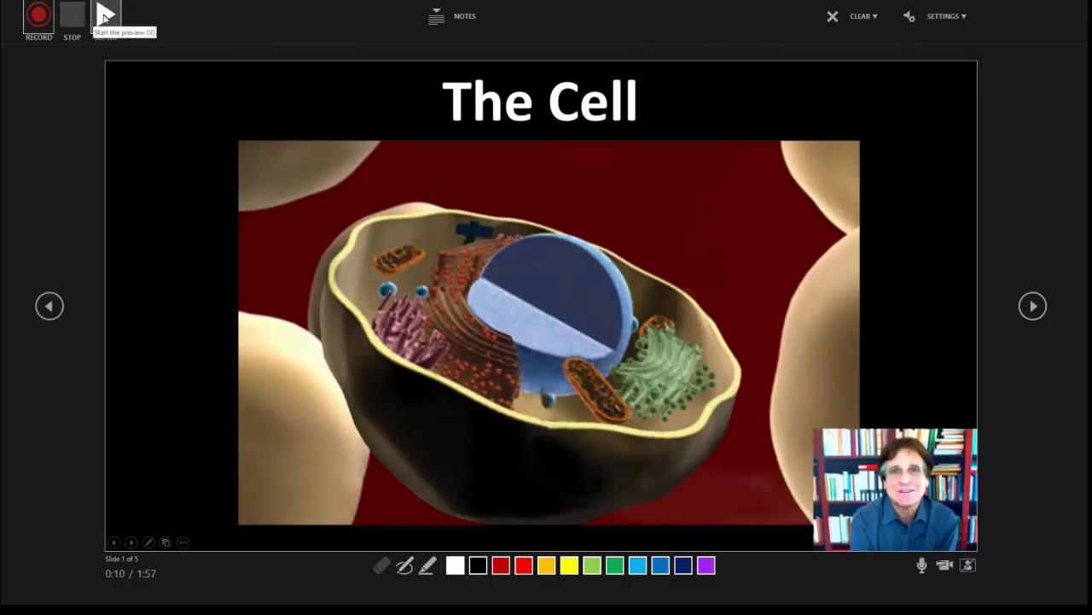
{"action": "left_click", "coordinate": [104, 15]}
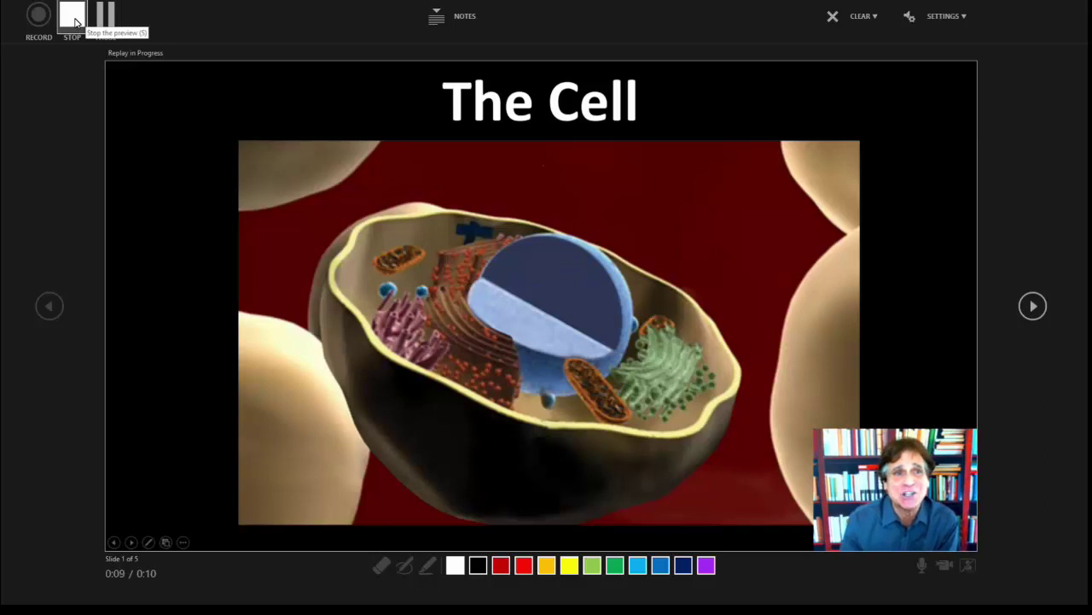
{"action": "left_click", "coordinate": [73, 17]}
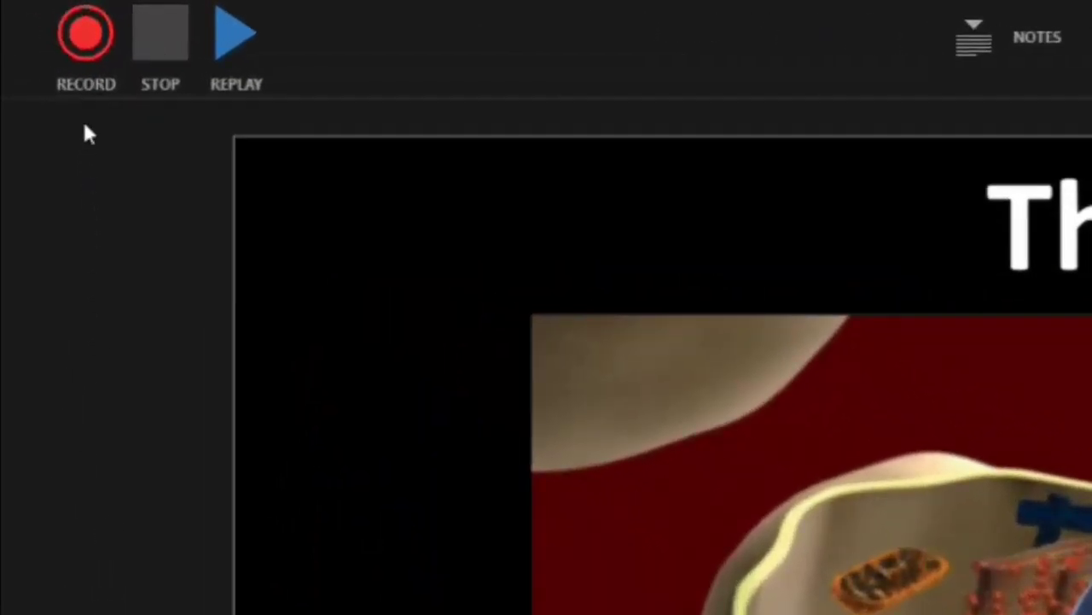
Re-record The Cell slide's webcam clip and play back the new take.
{"action": "left_click", "coordinate": [88, 34]}
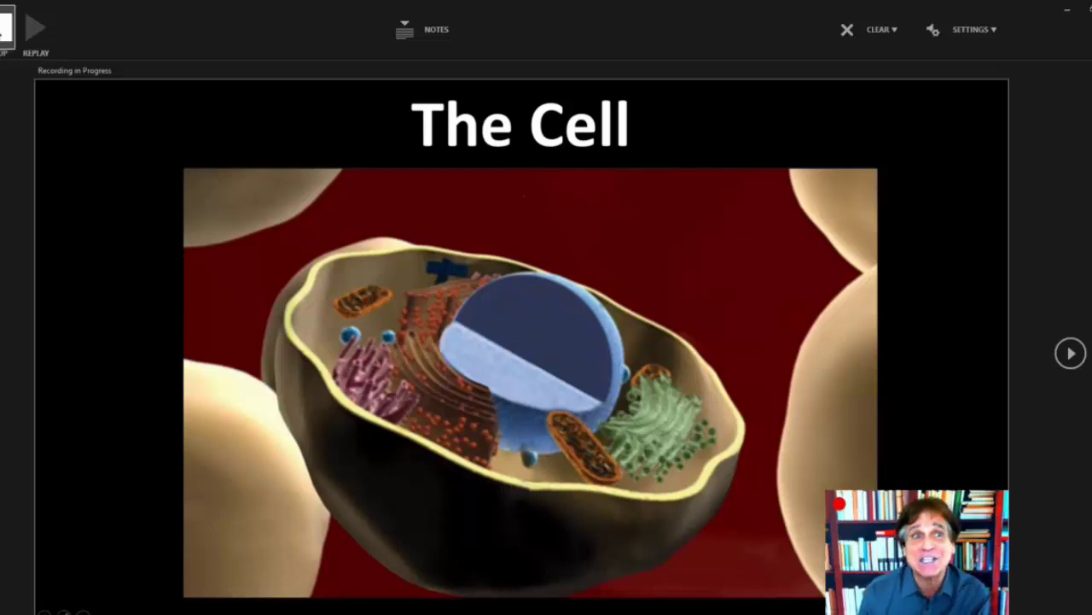
{"action": "left_click", "coordinate": [5, 28]}
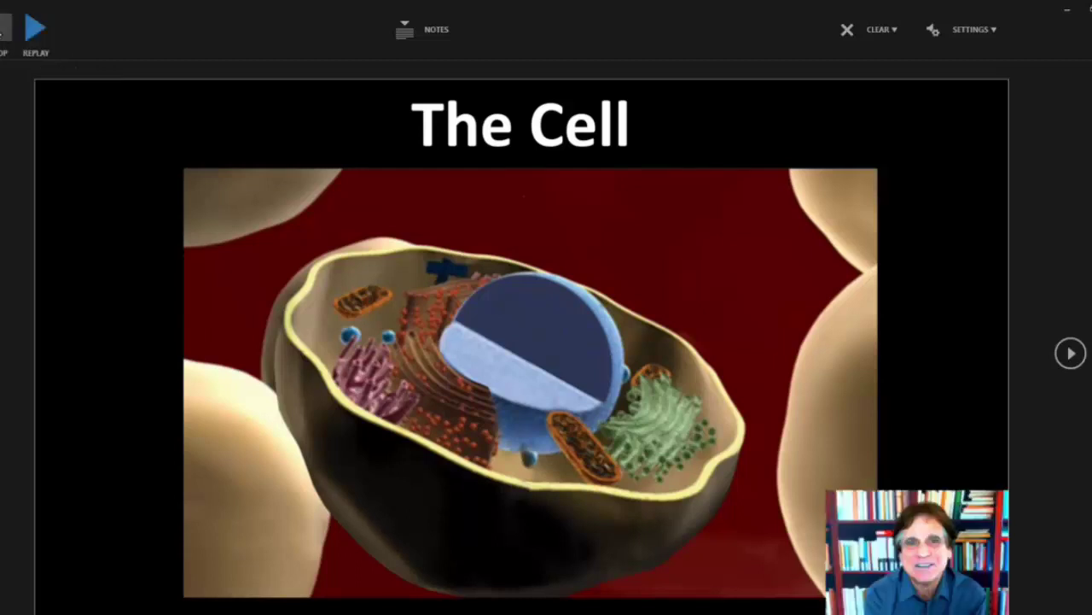
{"action": "left_click", "coordinate": [32, 32]}
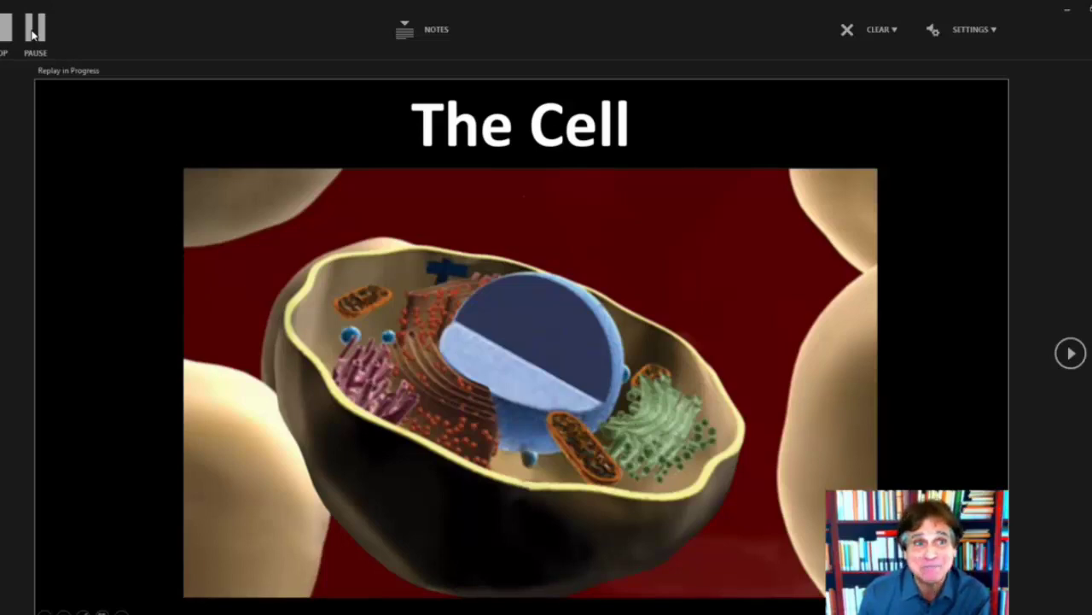
Pause the replay and move on to slide 2, White board.
{"action": "left_click", "coordinate": [32, 35]}
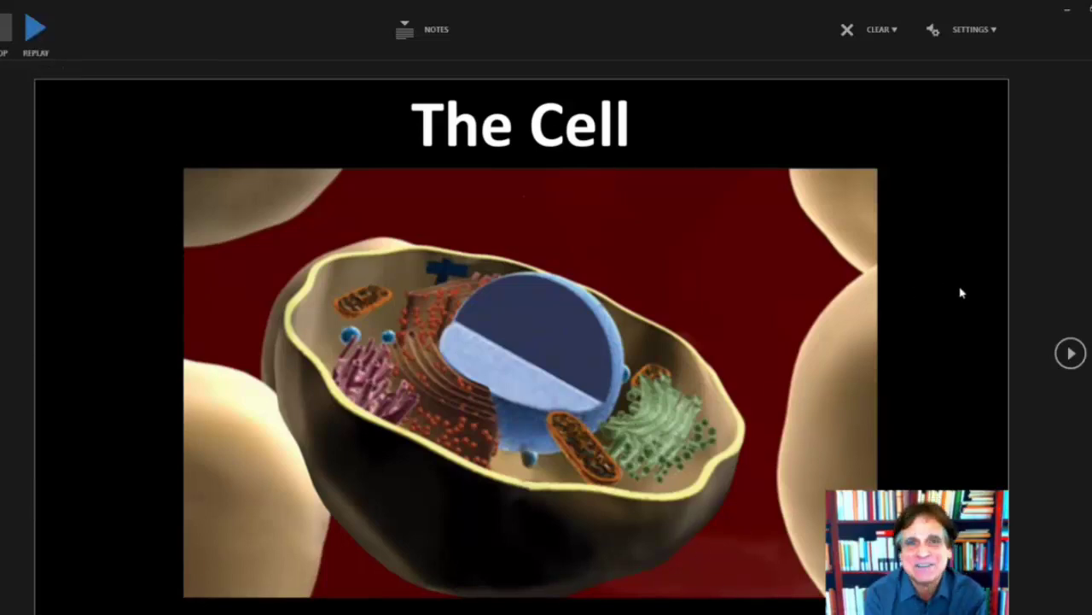
{"action": "left_click", "coordinate": [1071, 353]}
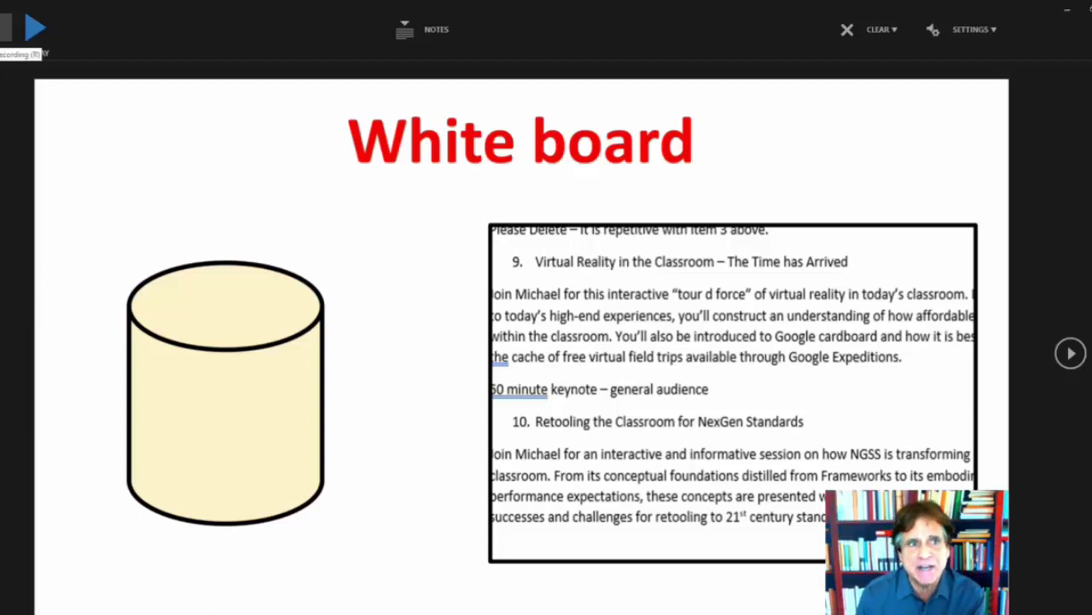
Start re-recording the White board slide, reveal the cylinder and circle it with the pen.
{"action": "key", "text": "r"}
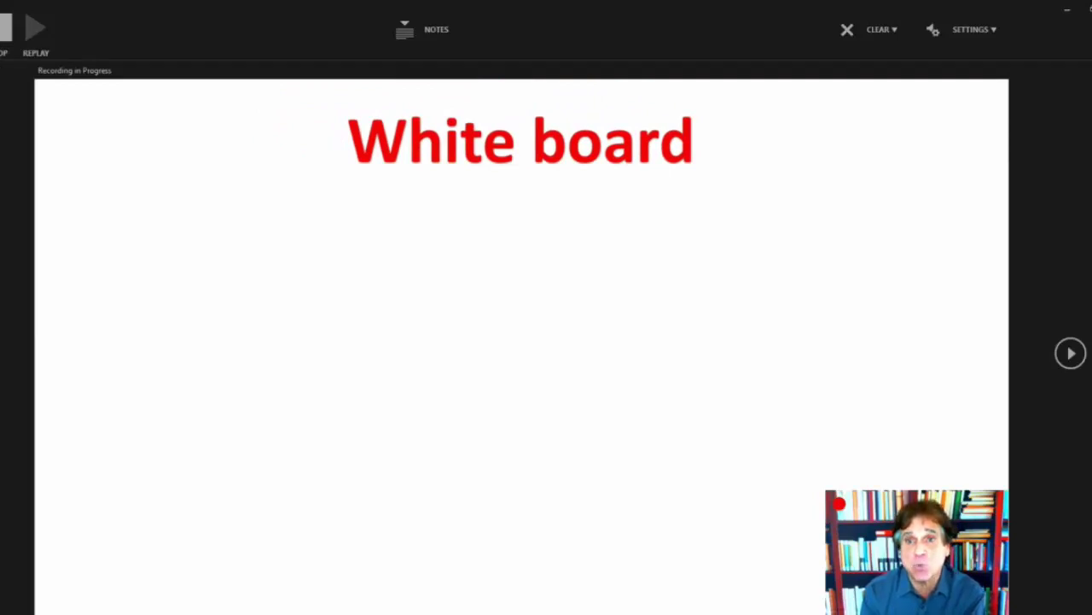
{"action": "key", "text": "Right"}
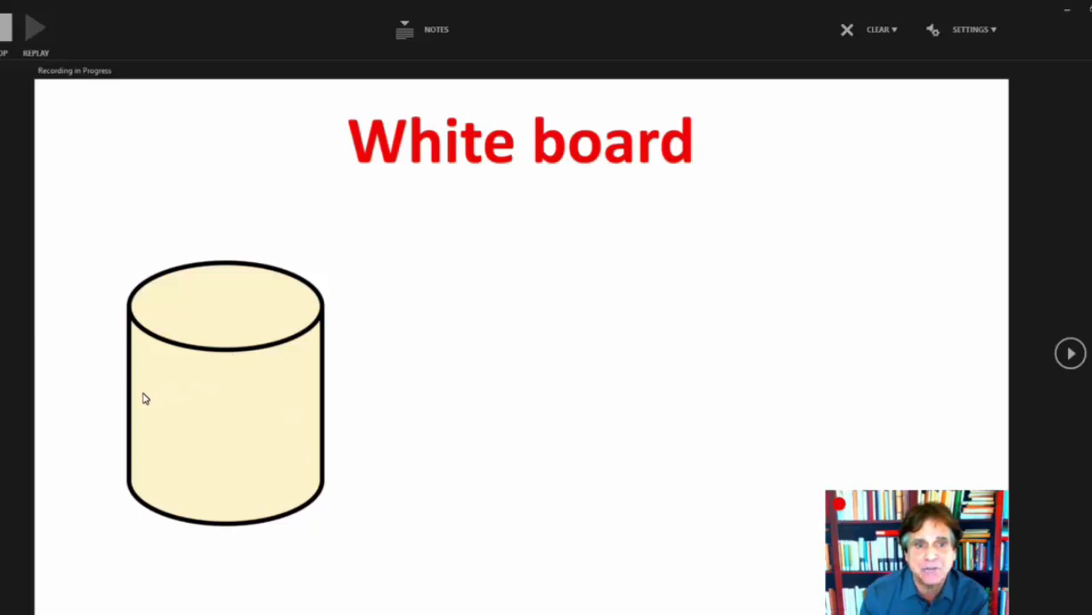
{"action": "mouse_move", "coordinate": [130, 395]}
{"action": "left_mouse_down"}
{"action": "mouse_move", "coordinate": [219, 410]}
{"action": "mouse_move", "coordinate": [341, 395]}
{"action": "mouse_move", "coordinate": [177, 204]}
{"action": "mouse_move", "coordinate": [170, 407]}
{"action": "mouse_move", "coordinate": [227, 416]}
{"action": "left_mouse_up"}
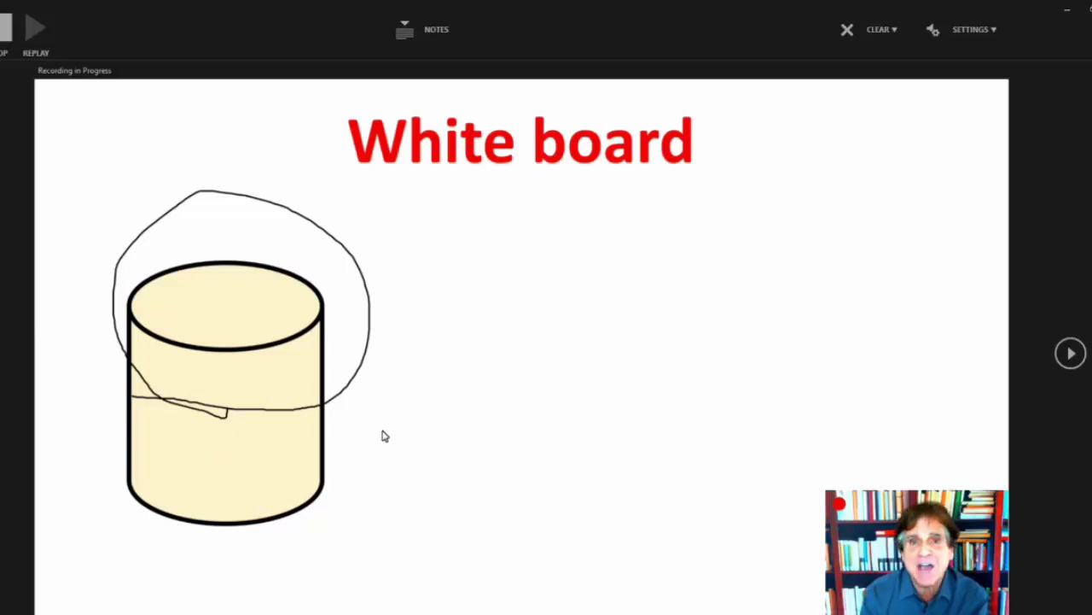
Bring in the text box, highlight 'classroom' and 'virtual field trips' in yellow, then stop recording.
{"action": "key", "text": "Right"}
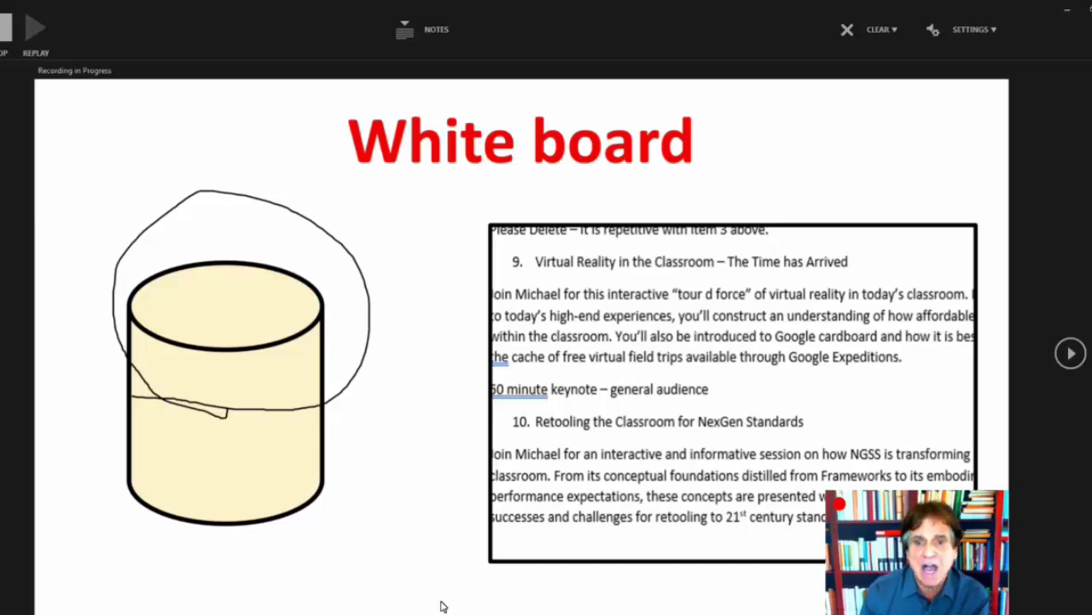
{"action": "left_click_drag", "start_coordinate": [559, 339], "coordinate": [772, 338]}
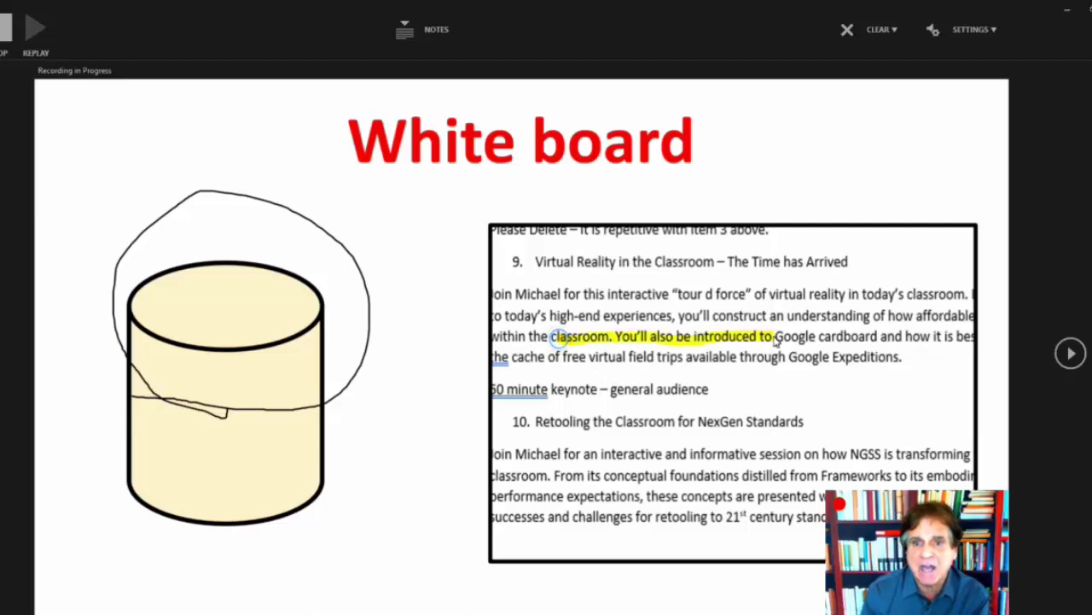
{"action": "left_click_drag", "start_coordinate": [589, 359], "coordinate": [776, 361]}
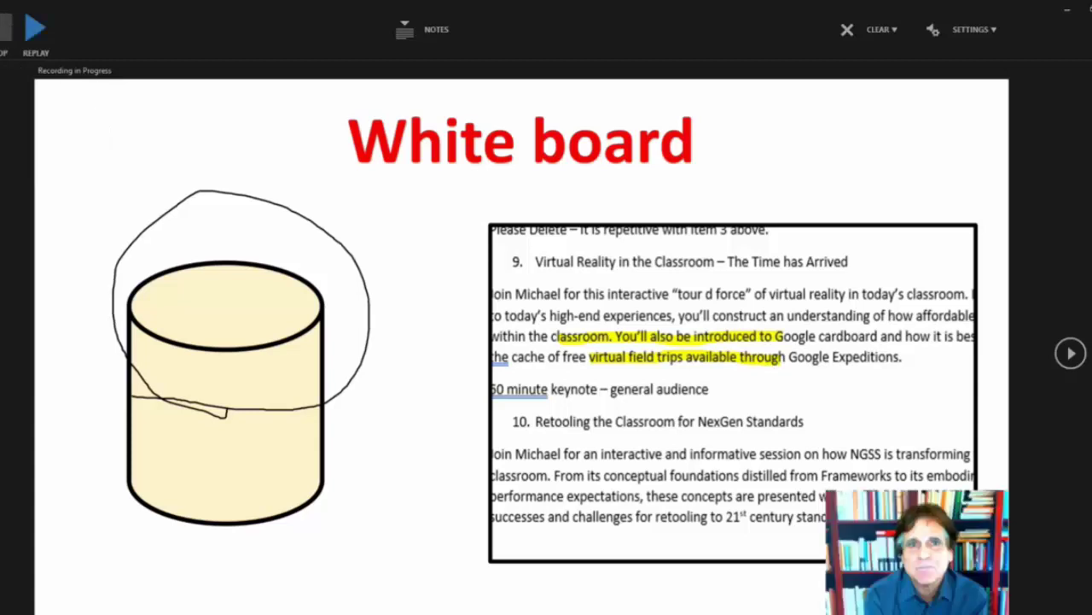
{"action": "left_click", "coordinate": [7, 31]}
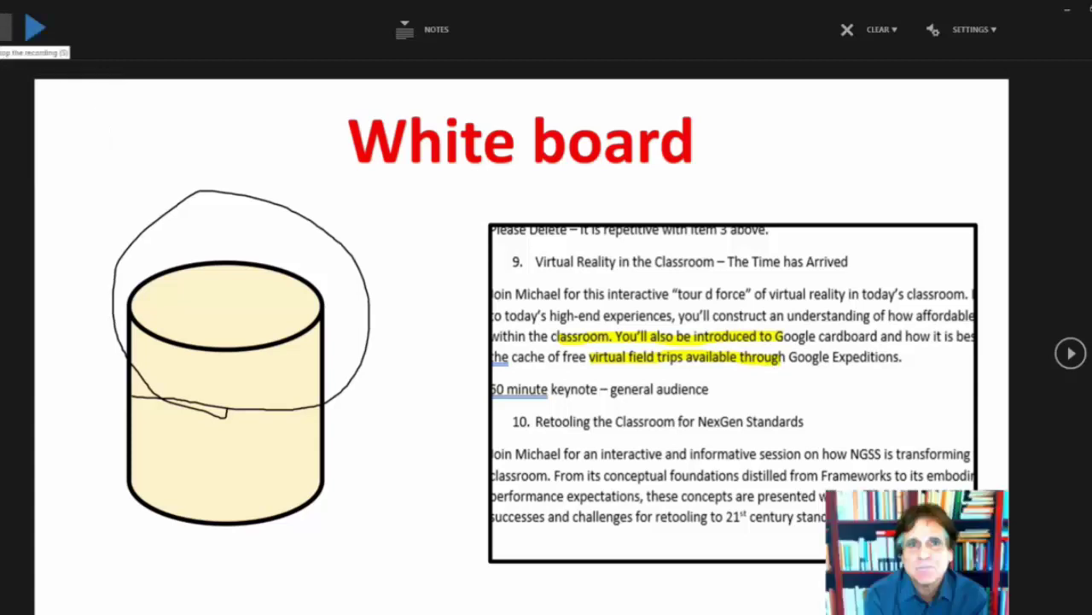
{"action": "left_click", "coordinate": [31, 27]}
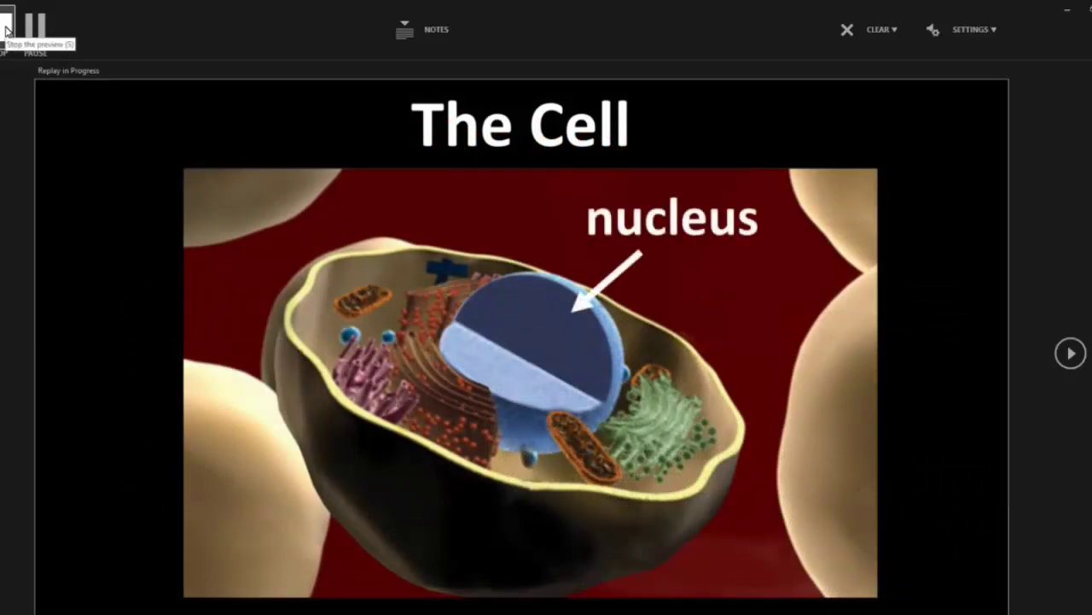
{"action": "left_click", "coordinate": [6, 31]}
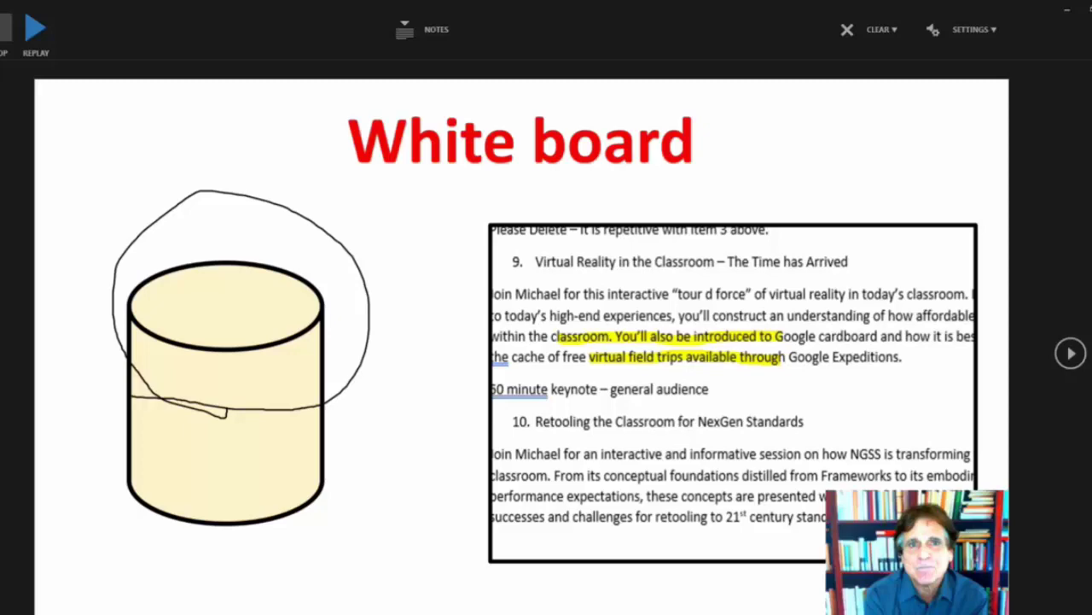
Advance to The Cell slide and start a new recording of it.
{"action": "left_click", "coordinate": [1072, 352]}
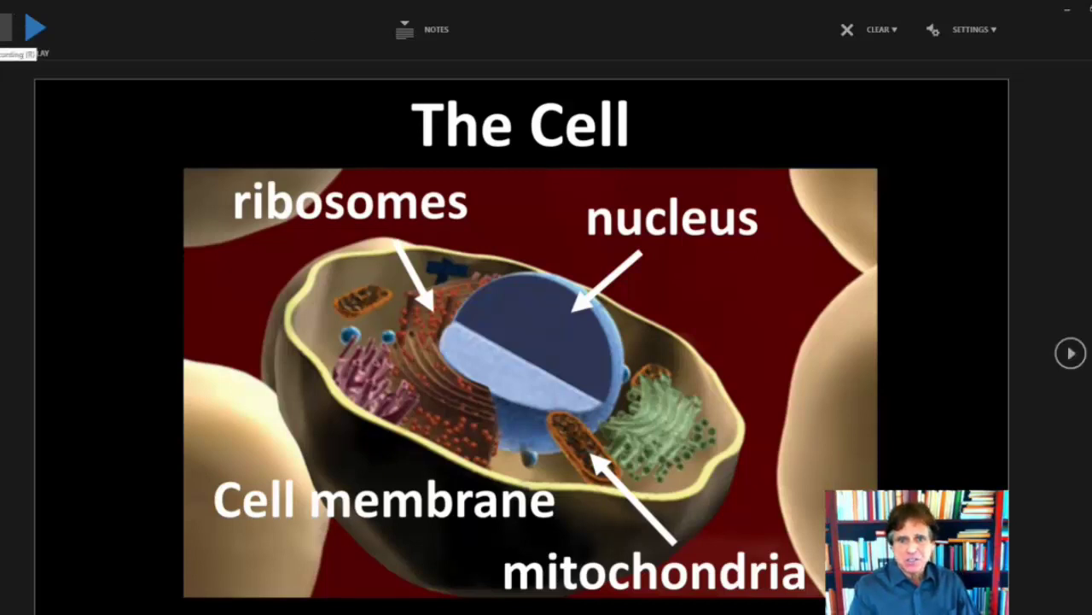
{"action": "key", "text": "r"}
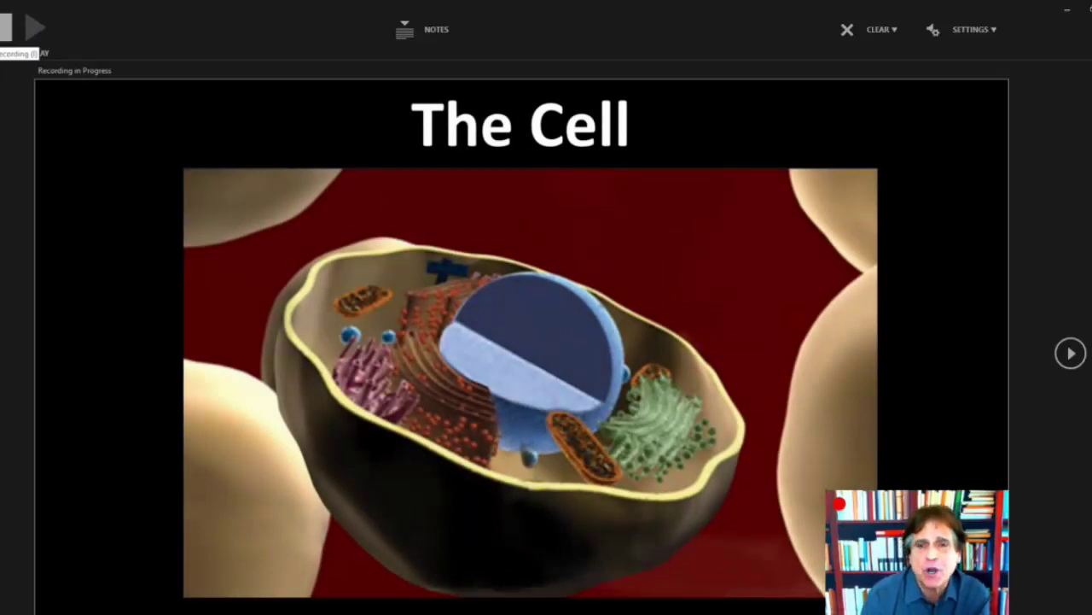
Reveal the nucleus, mitochondria, ribosomes and Cell membrane labels in turn, then stop recording.
{"action": "key", "text": "Right"}
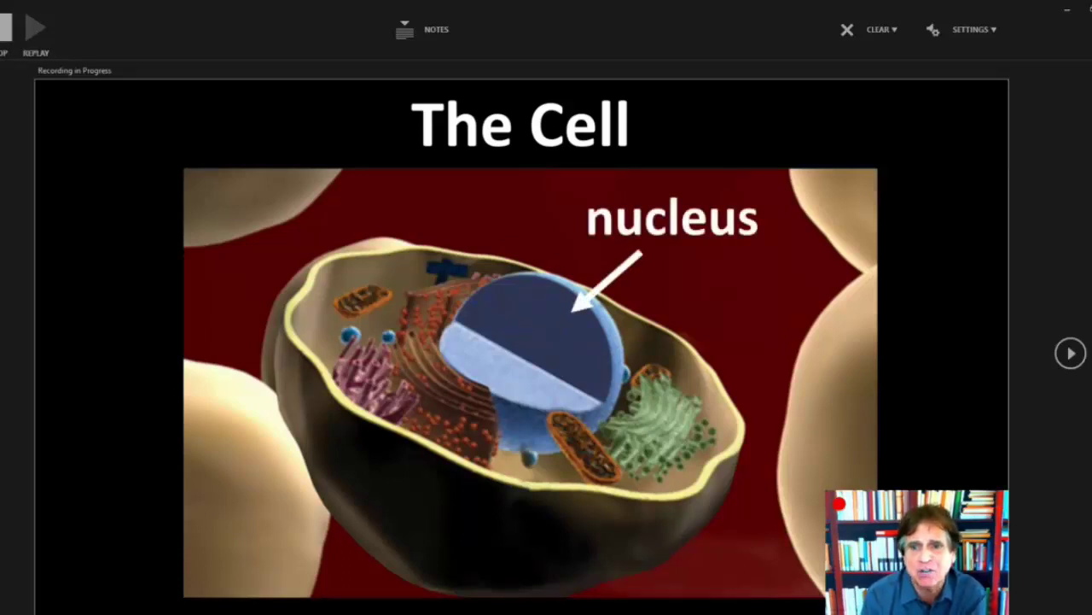
{"action": "key", "text": "Right"}
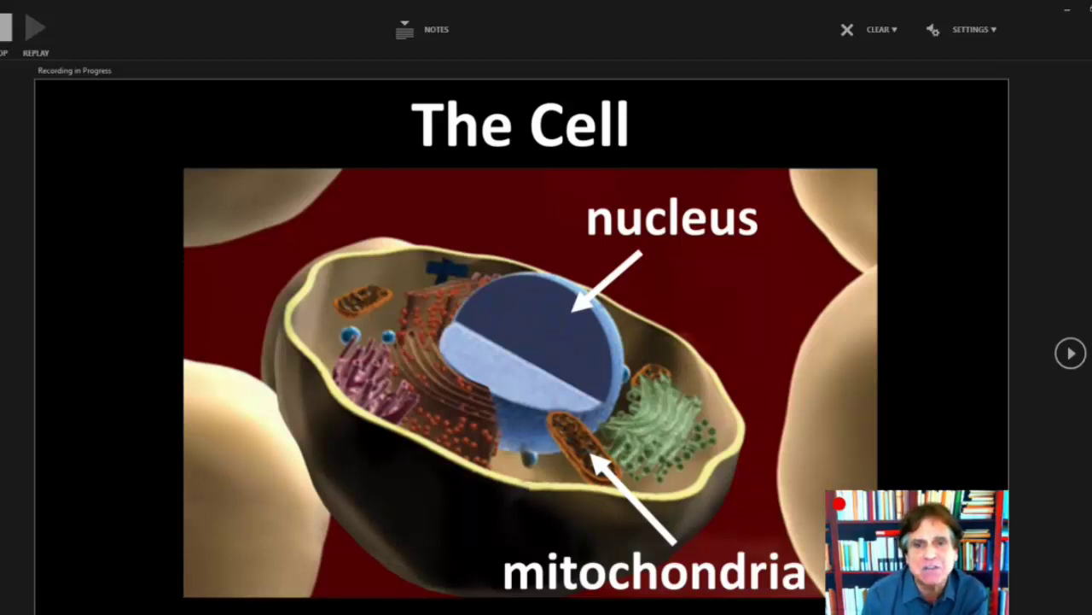
{"action": "key", "text": "Right"}
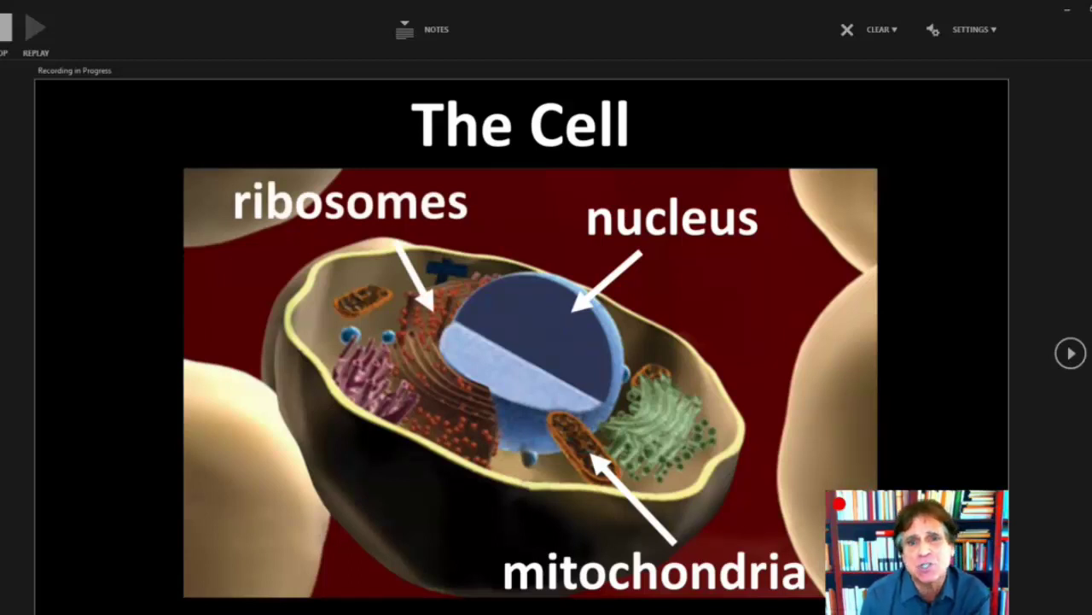
{"action": "key", "text": "Right"}
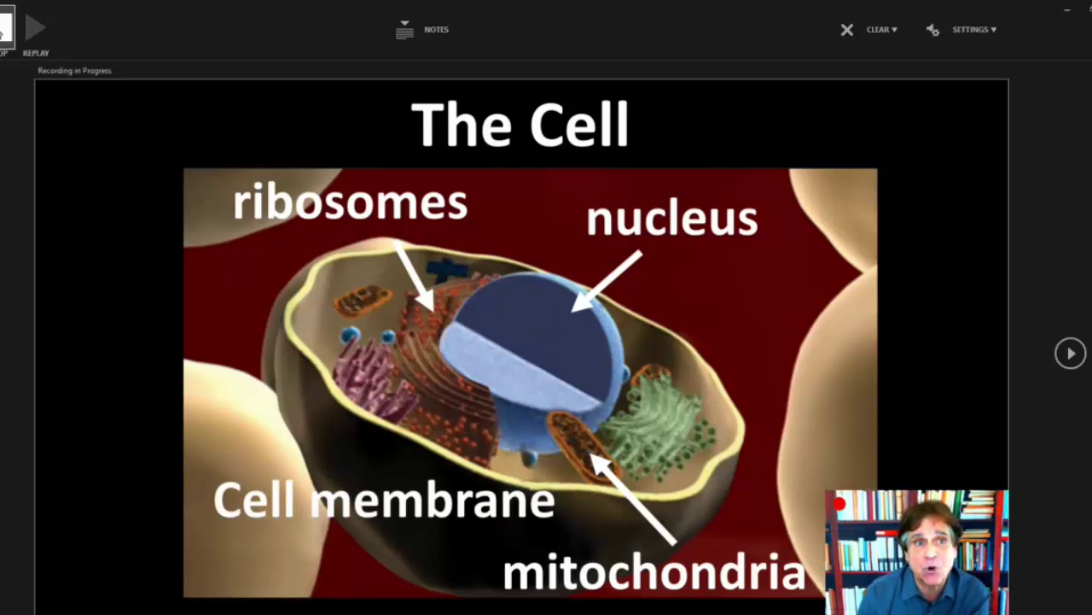
{"action": "left_click", "coordinate": [6, 28]}
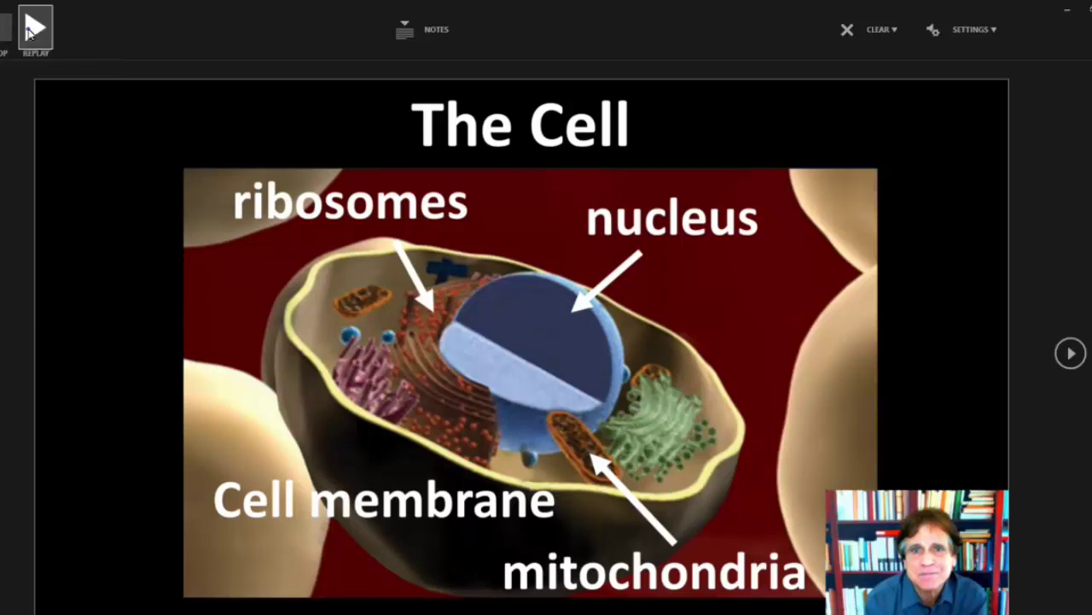
Replay the new narrated recording of The Cell slide from its label-free start.
{"action": "left_click", "coordinate": [29, 32]}
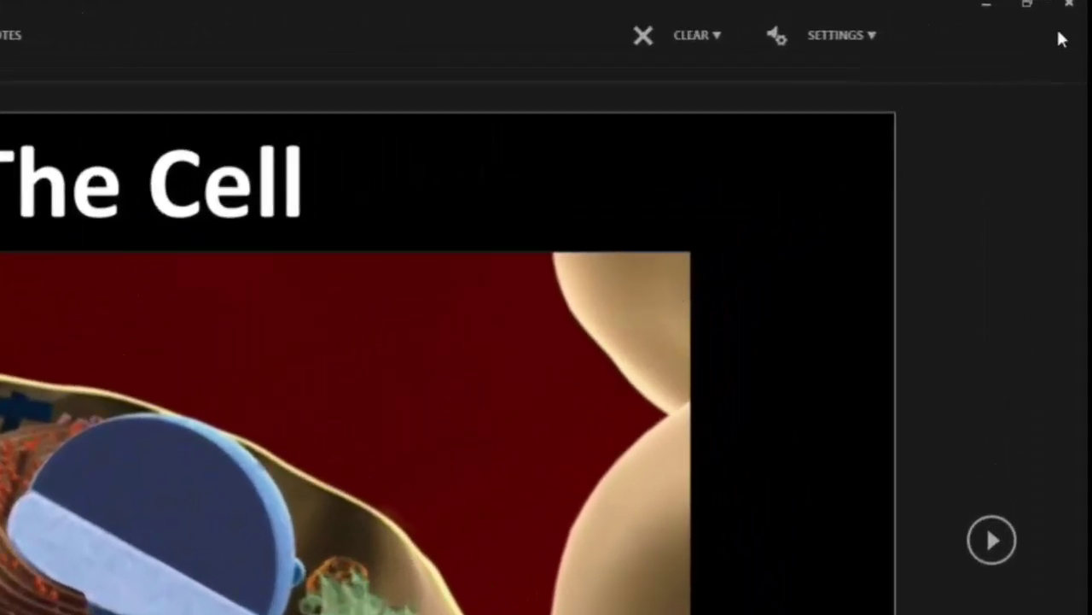
Close the recording window and select slide 1 in the thumbnail pane.
{"action": "left_click", "coordinate": [1069, 4]}
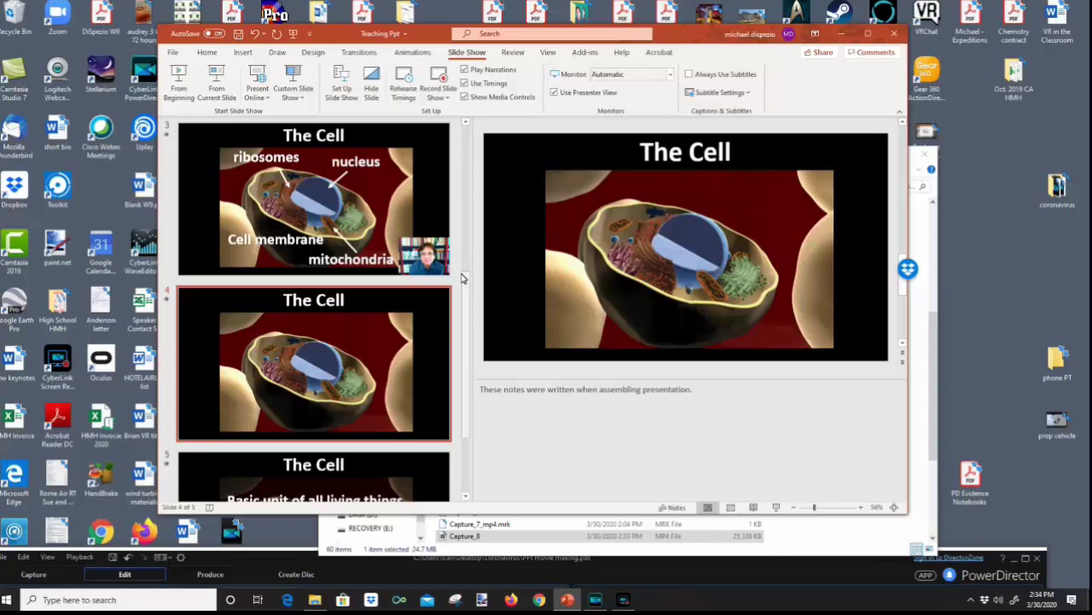
{"action": "left_click_drag", "start_coordinate": [468, 322], "coordinate": [469, 169]}
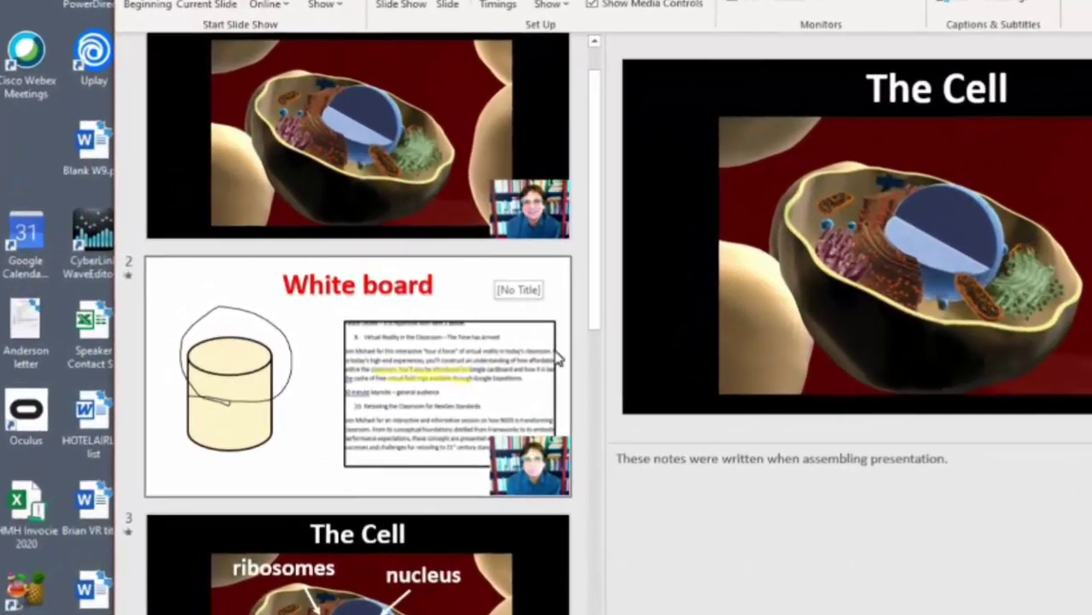
{"action": "left_click_drag", "start_coordinate": [598, 305], "coordinate": [588, 393]}
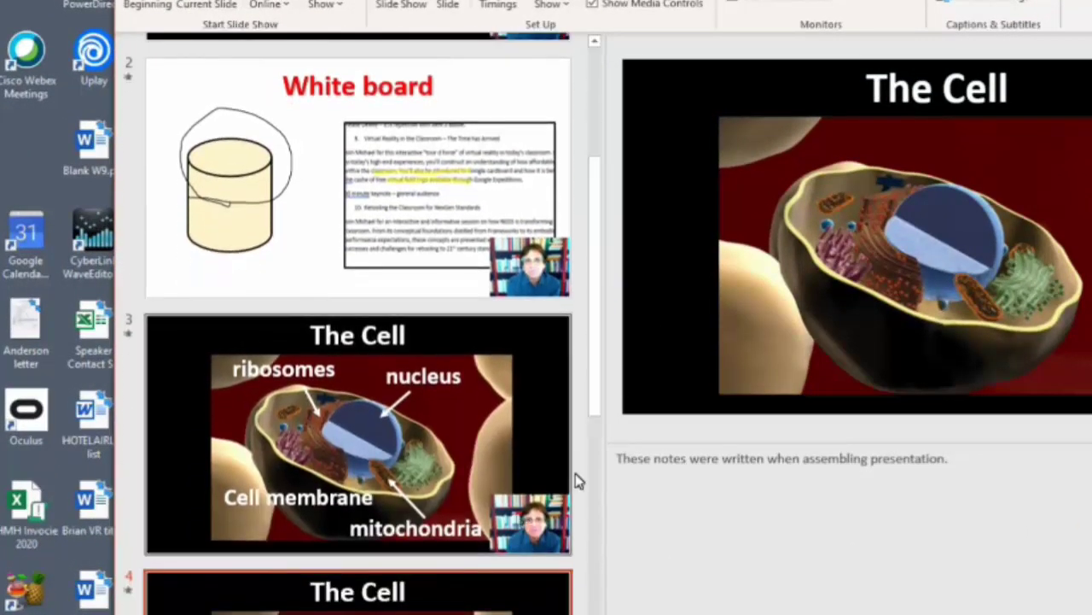
{"action": "left_click_drag", "start_coordinate": [588, 337], "coordinate": [614, 205]}
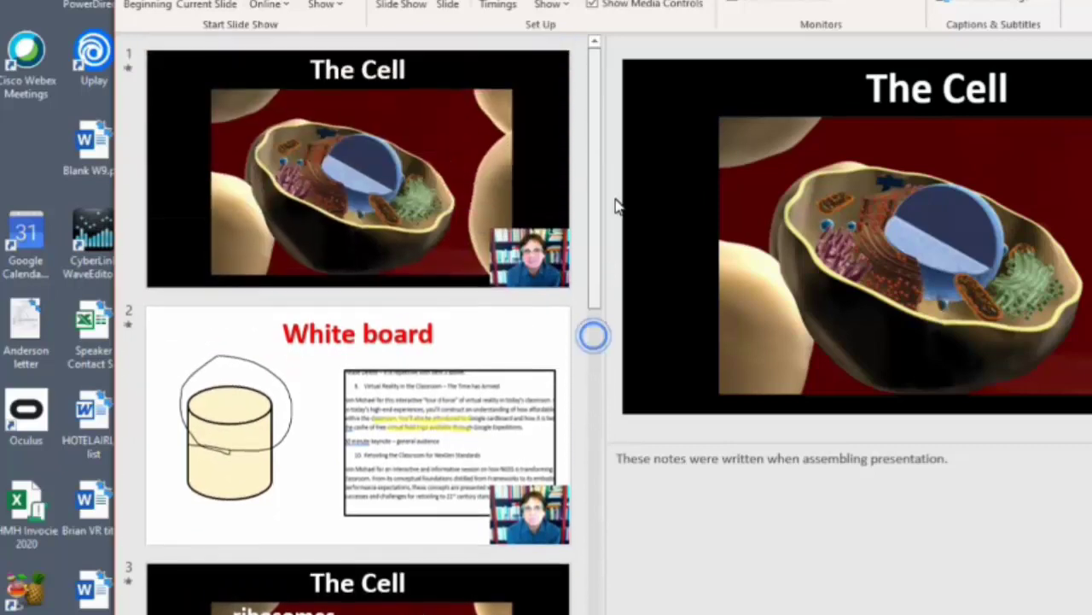
{"action": "left_click", "coordinate": [496, 169]}
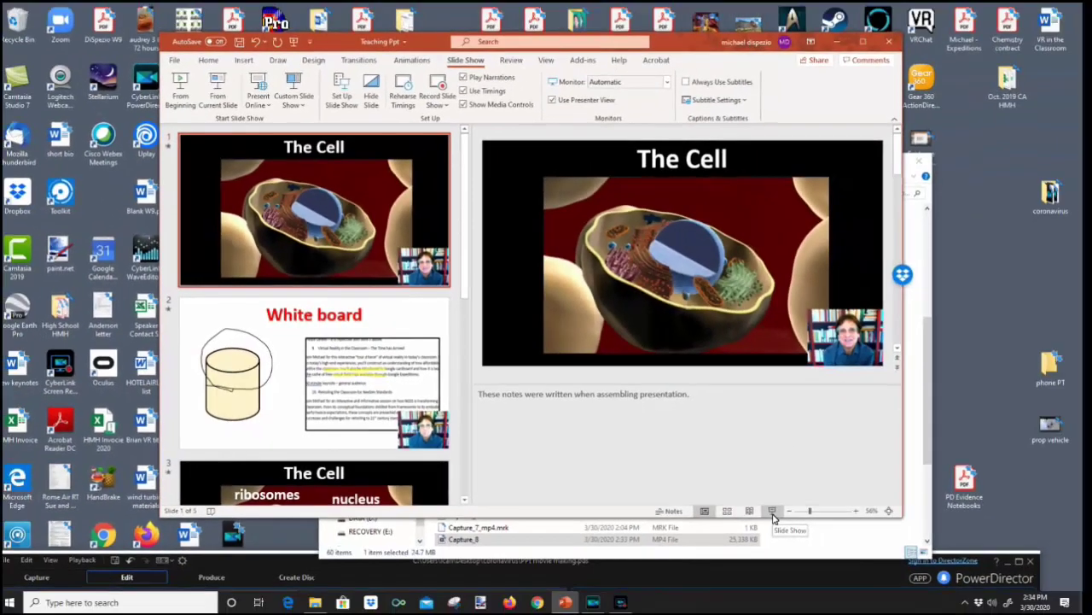
Present the slide show from slide 1 with the recorded webcam narration.
{"action": "left_click", "coordinate": [772, 511]}
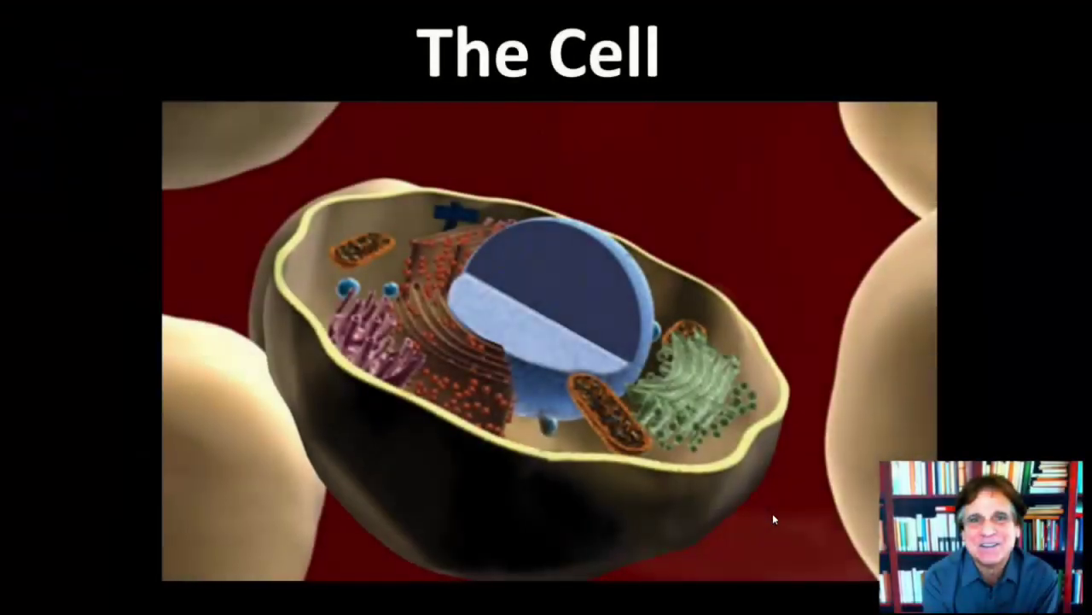